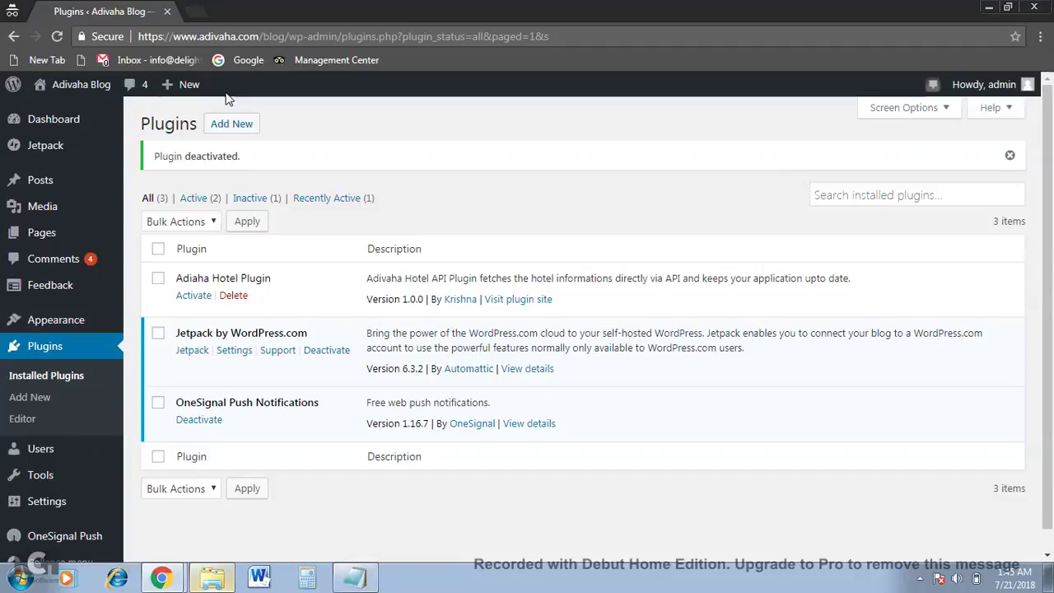
Activate the Adiaha Hotel Plugin and look through the shortcodes on its guide page.
triple_click(198, 279)
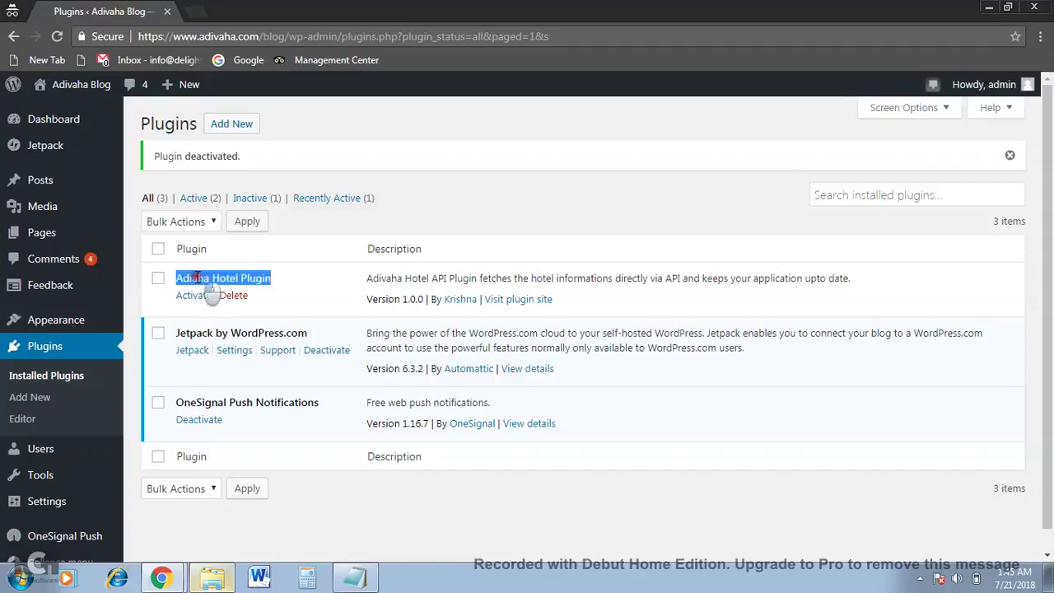
click(196, 298)
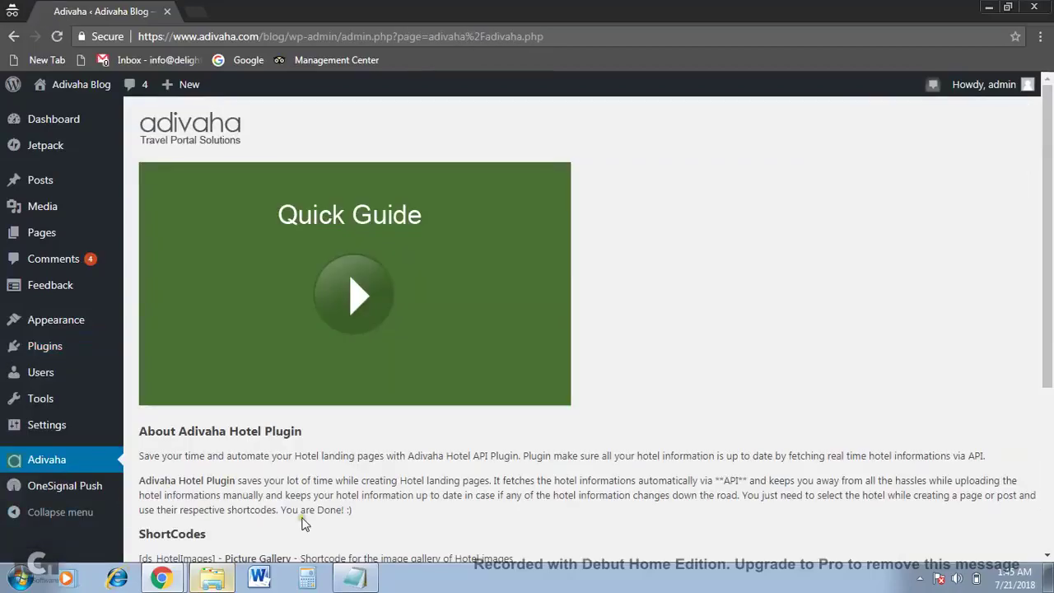
scroll(427, 442, down, 3)
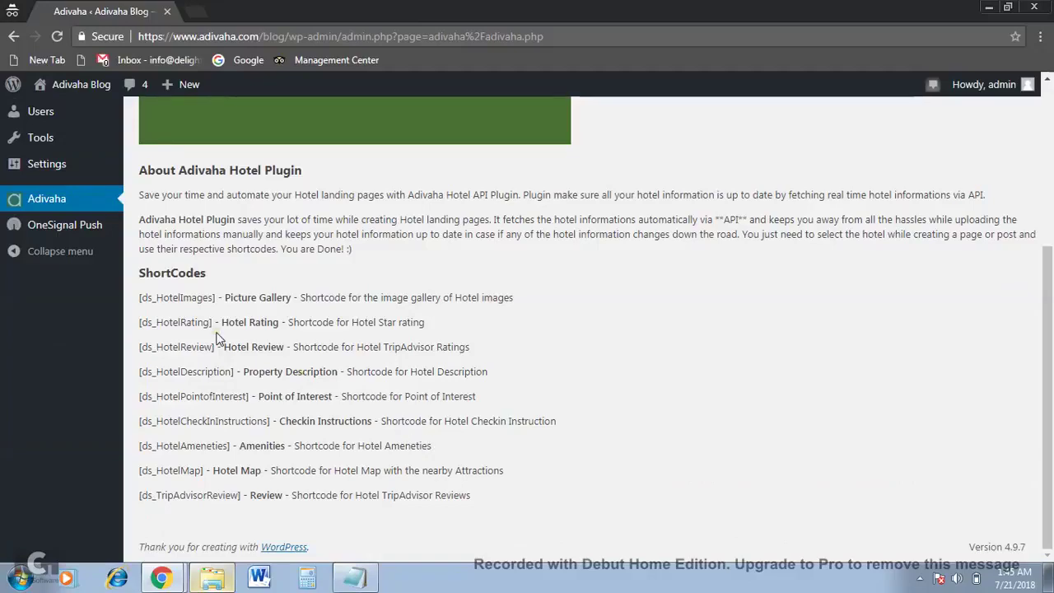
scroll(217, 338, up, 3)
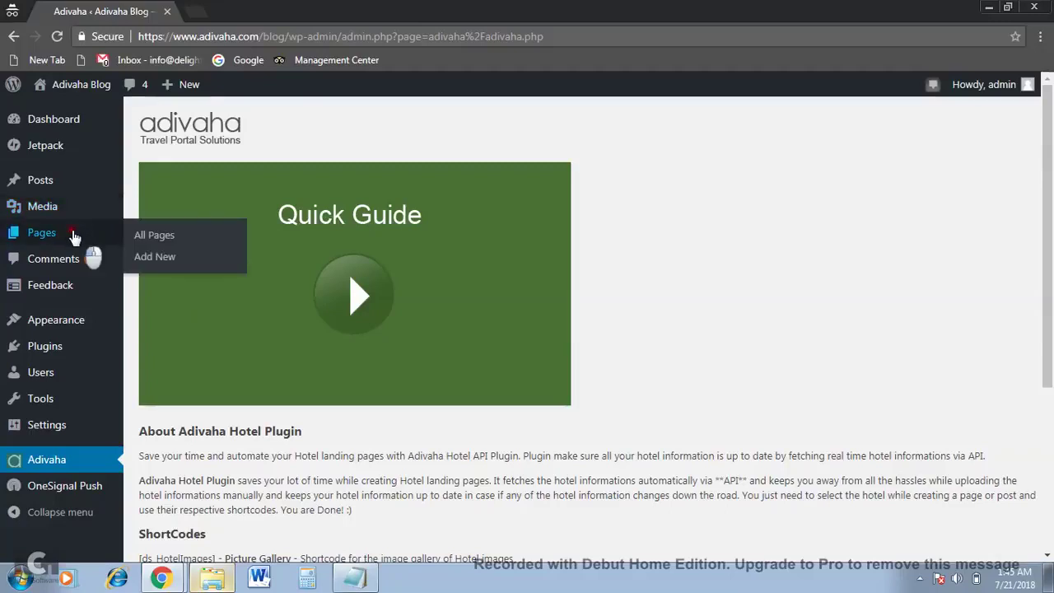
Open the site's Pages list in a separate browser tab and review the hotel plugin's shortcode list.
middle_click(73, 237)
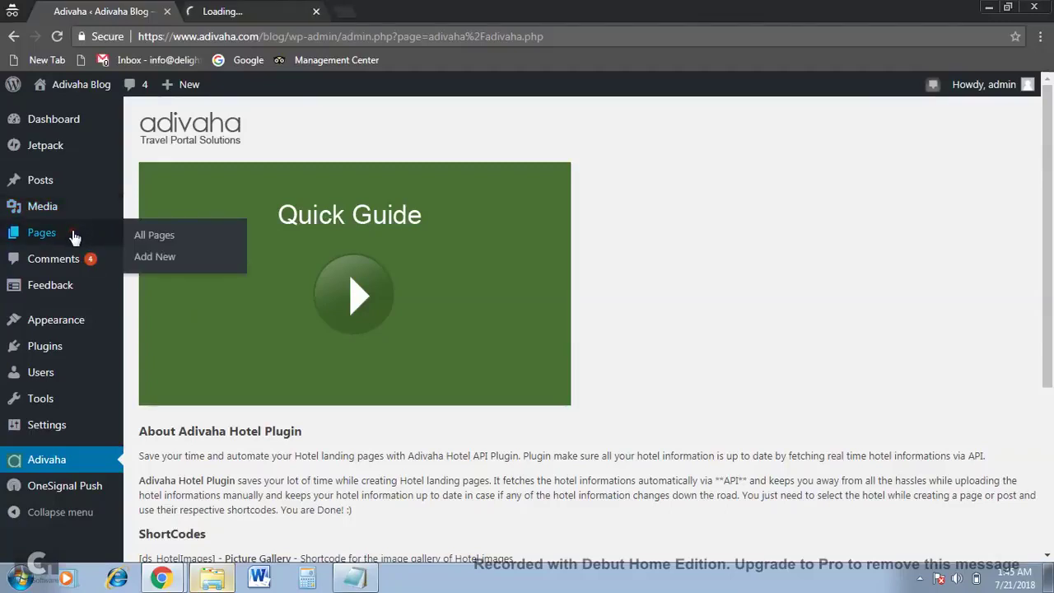
click(222, 11)
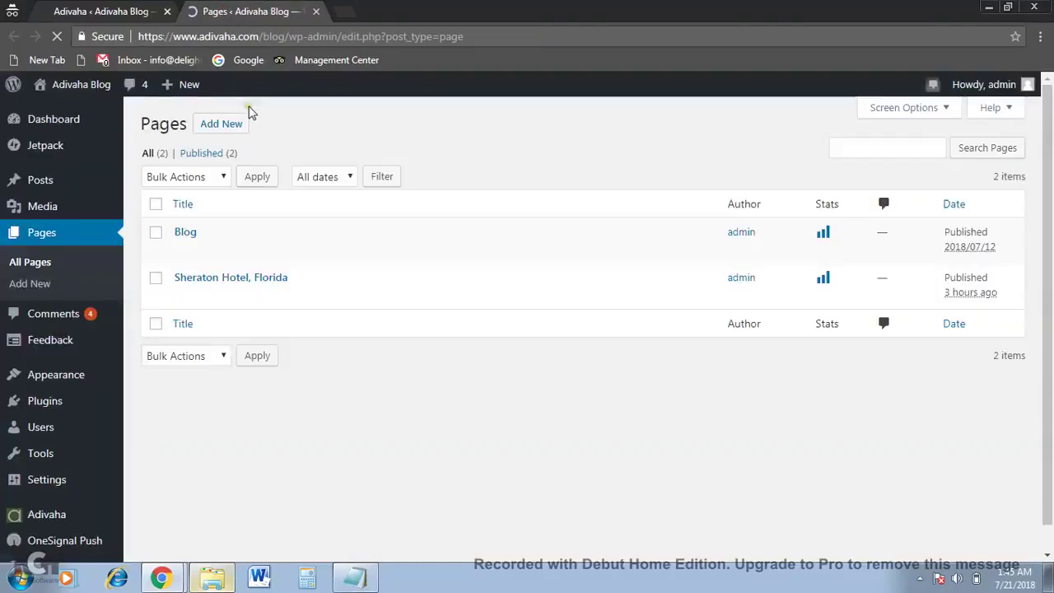
click(107, 12)
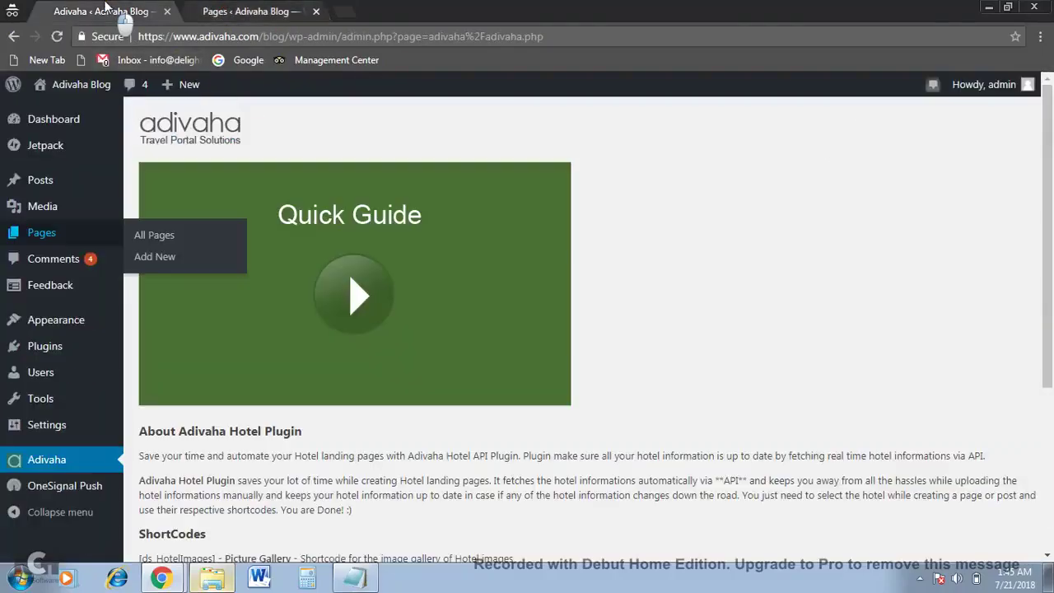
scroll(196, 449, down, 3)
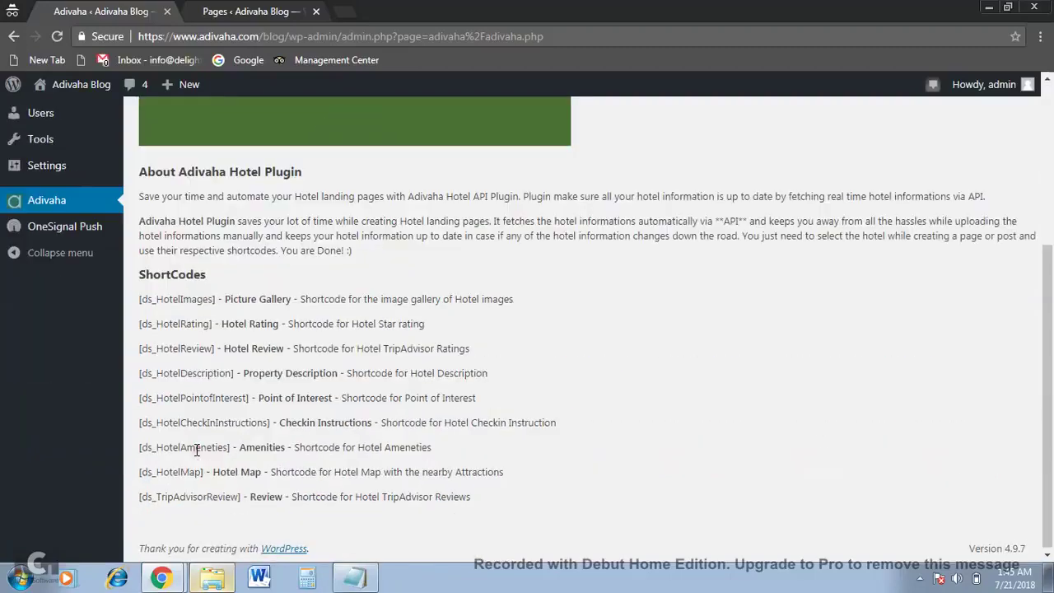
click(241, 10)
Add a new page titled "The Lalit Hotel, New Delhi".
click(223, 124)
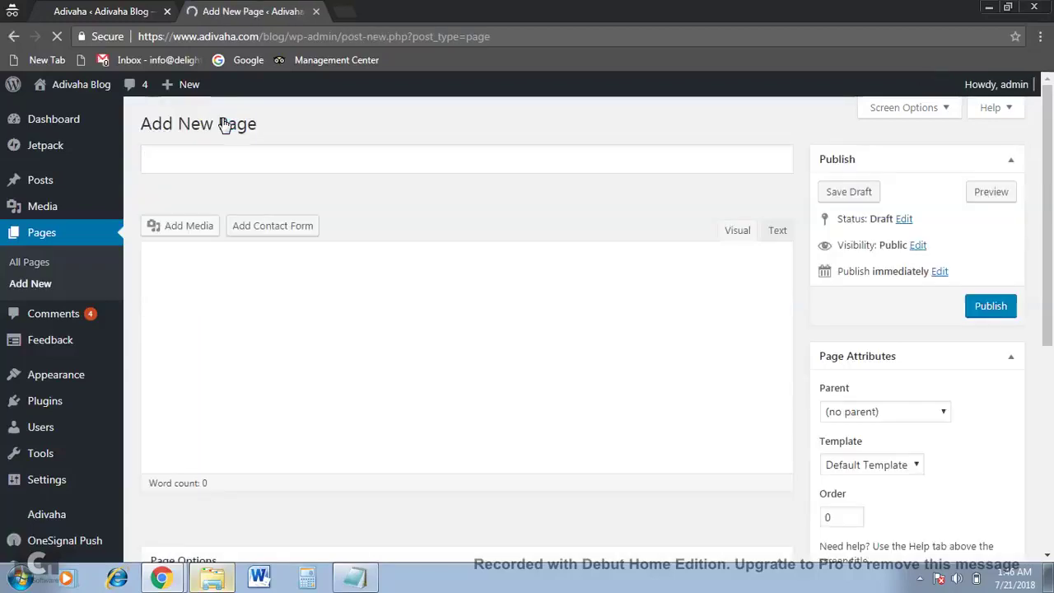
click(222, 158)
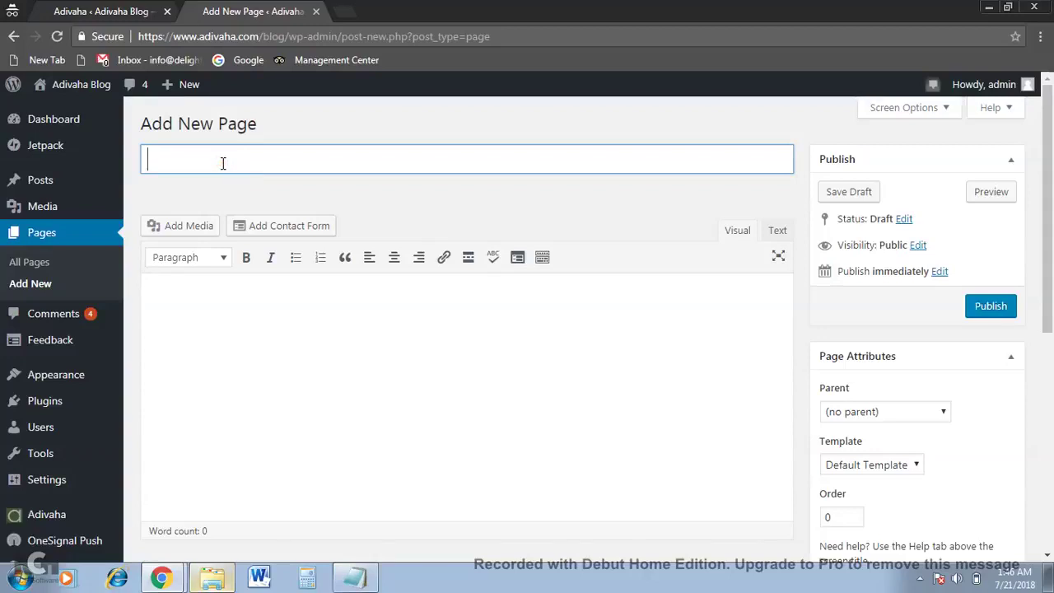
text(The Lalit )
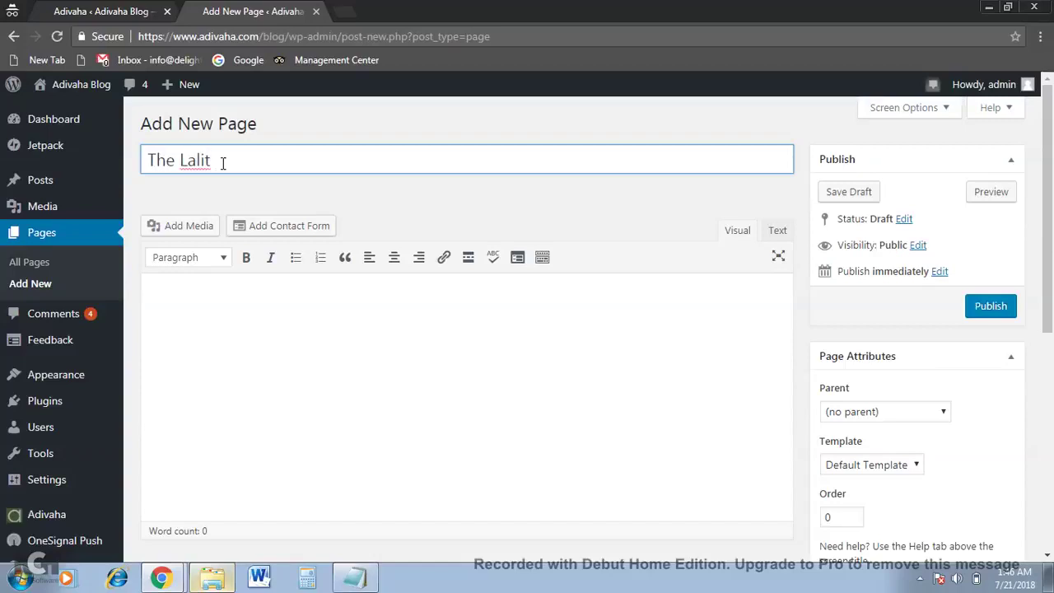
text(Hote)
key(BackSpace)
key(BackSpace)
key(BackSpace)
text(Hotel, New Delhi)
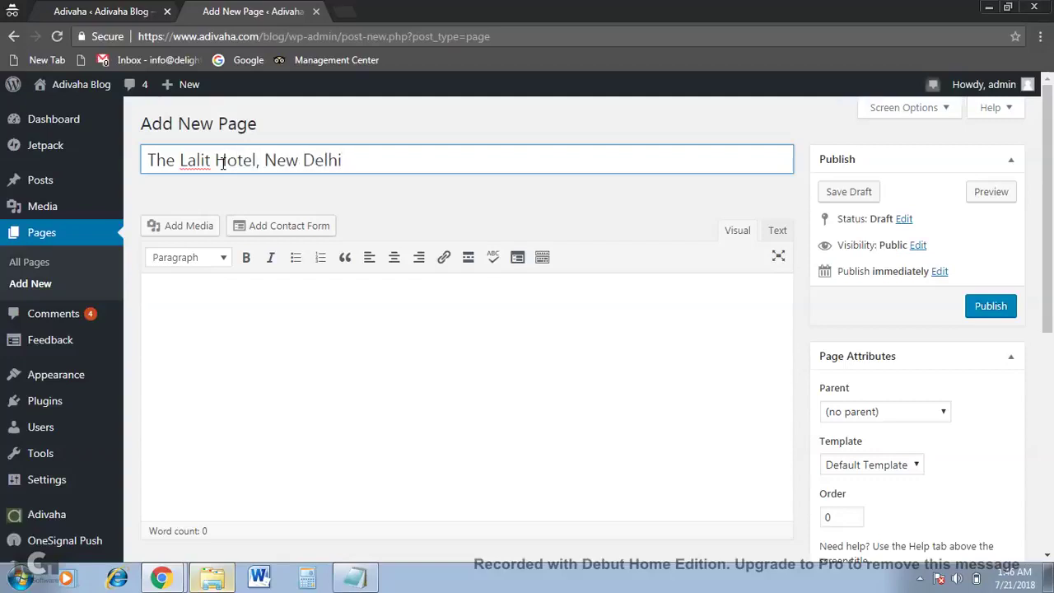
Search for "lalit" in the page's hotel selector and choose "The LaLiT New Delhi, New Delhi, India".
drag(1050, 296, 1051, 527)
click(500, 464)
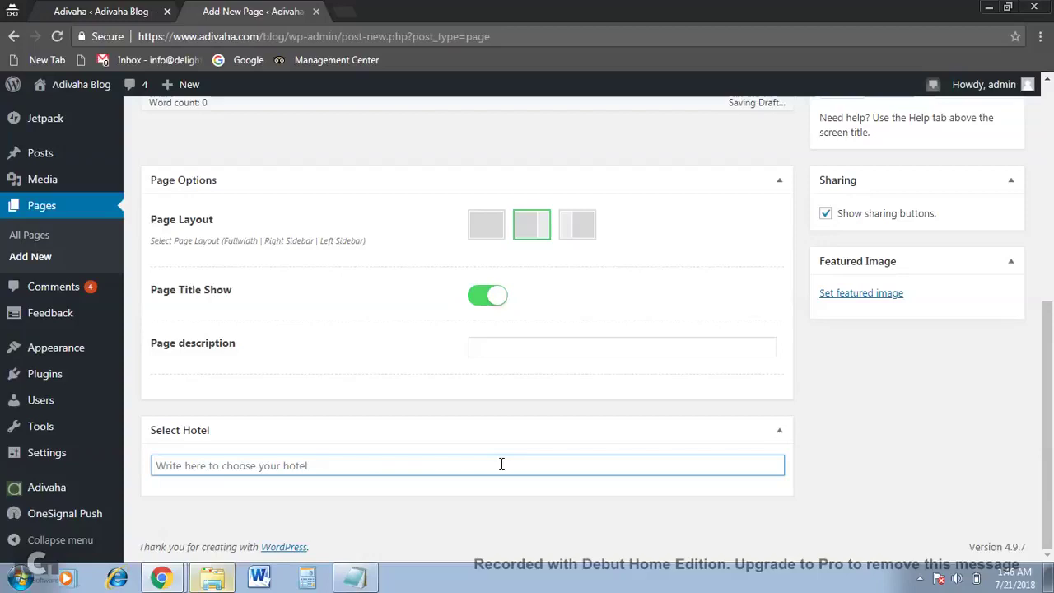
text(la)
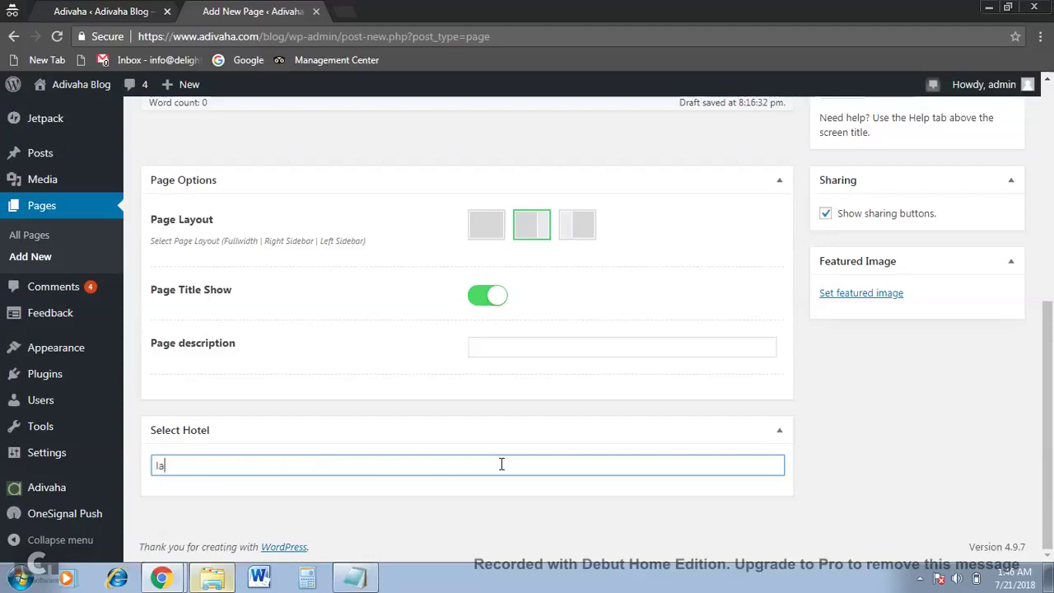
text(lit)
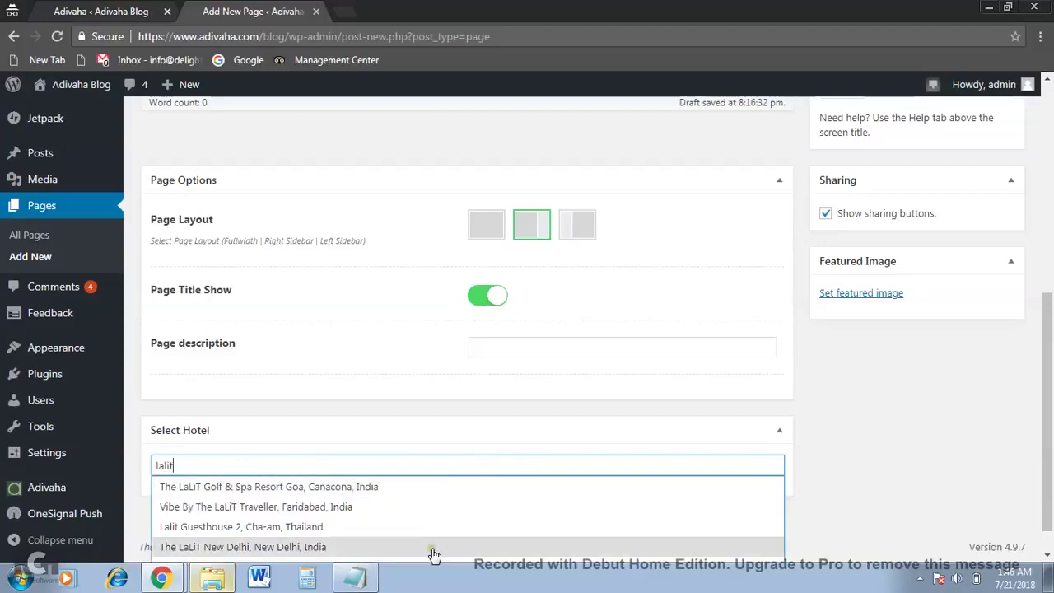
click(433, 552)
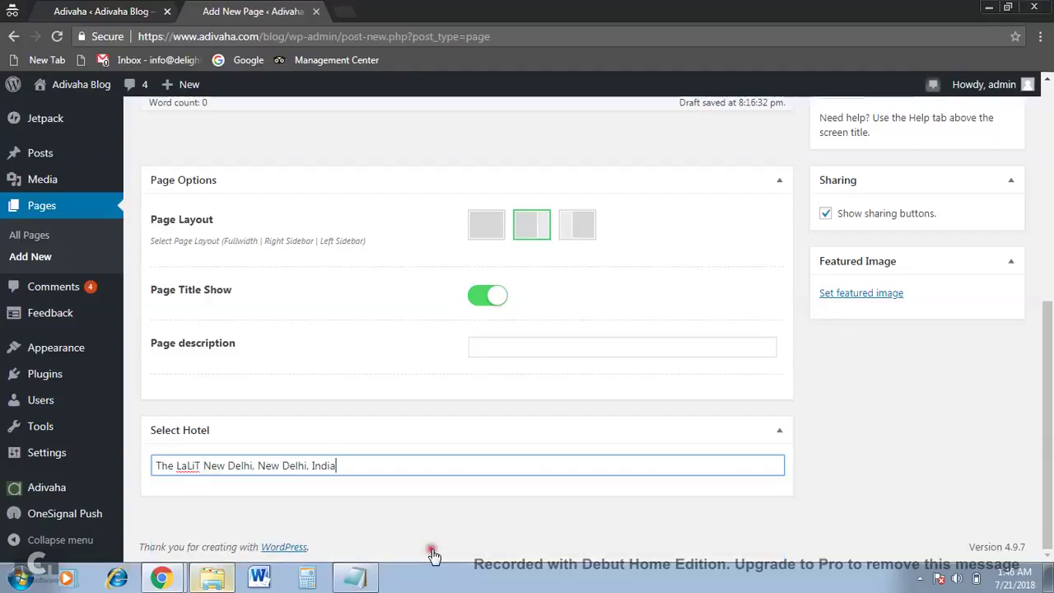
Copy the [ds_HotelImages] shortcode from the plugin's guide page into the new page's content.
drag(1048, 420, 1048, 204)
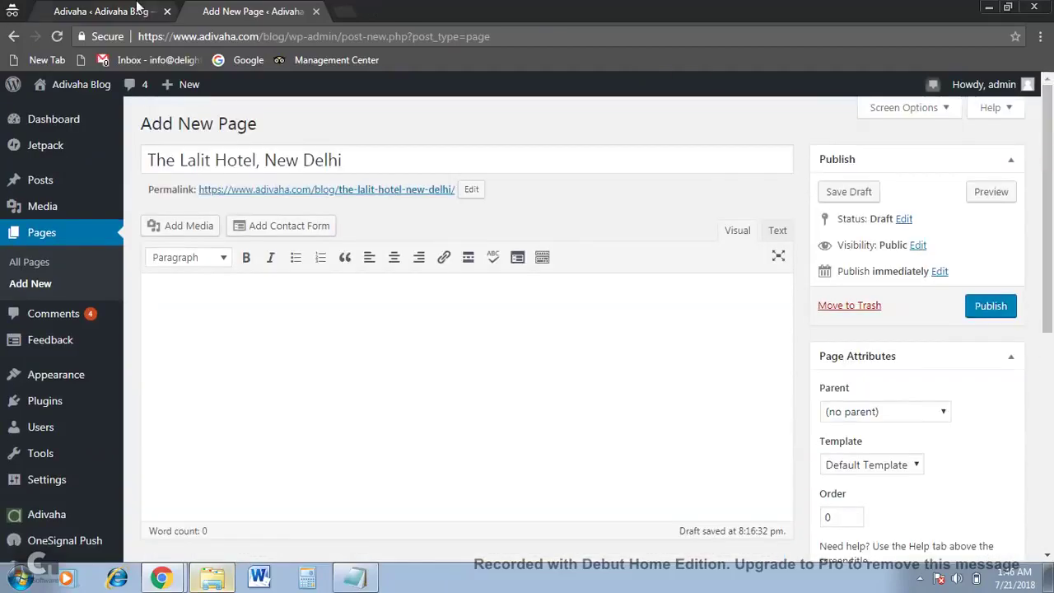
click(86, 6)
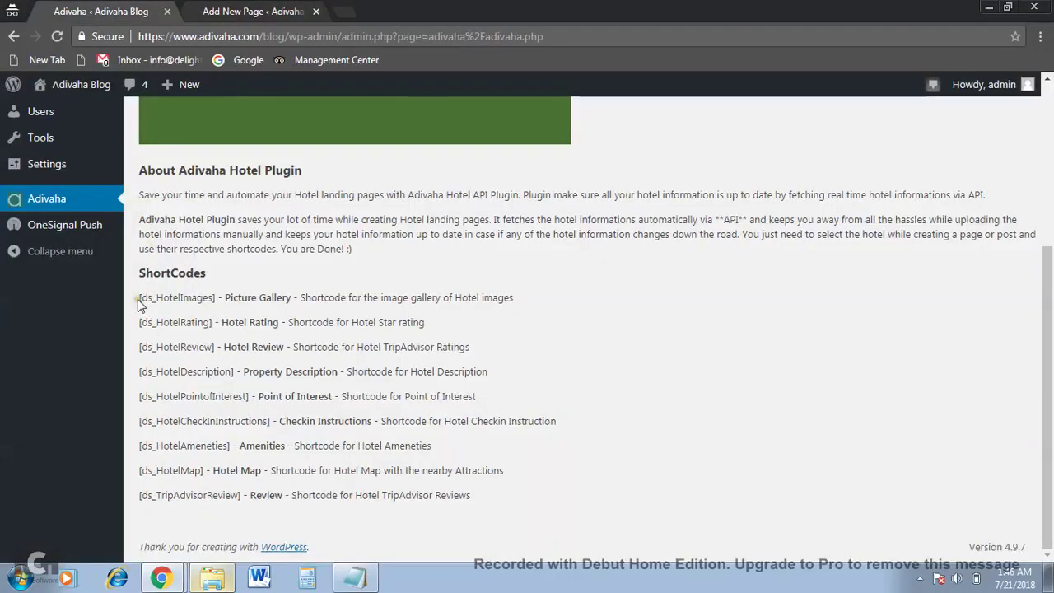
drag(140, 298, 216, 297)
key(ctrl+c)
click(270, 7)
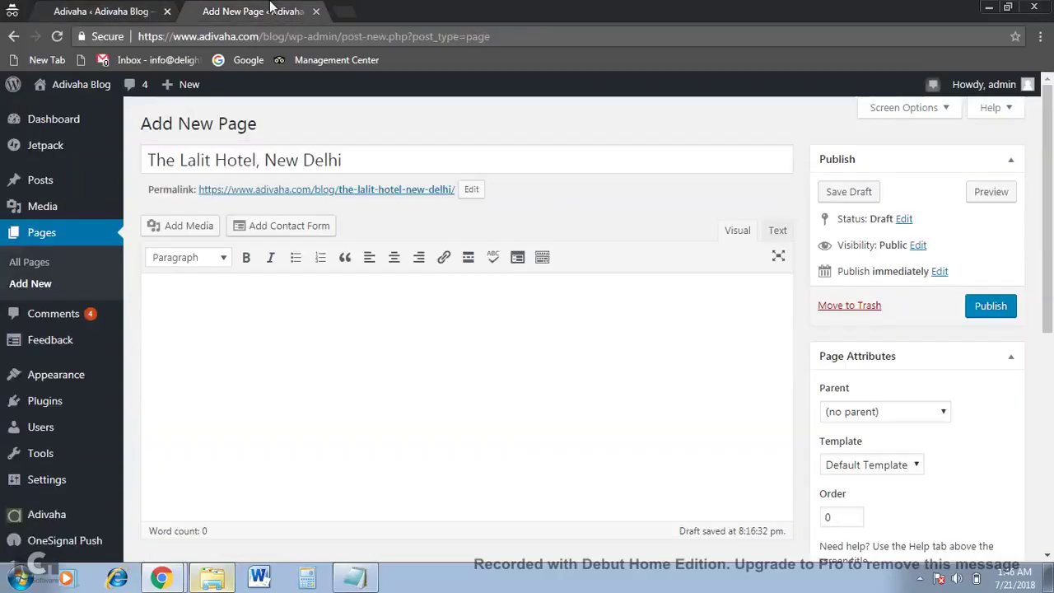
click(258, 403)
key(ctrl+v)
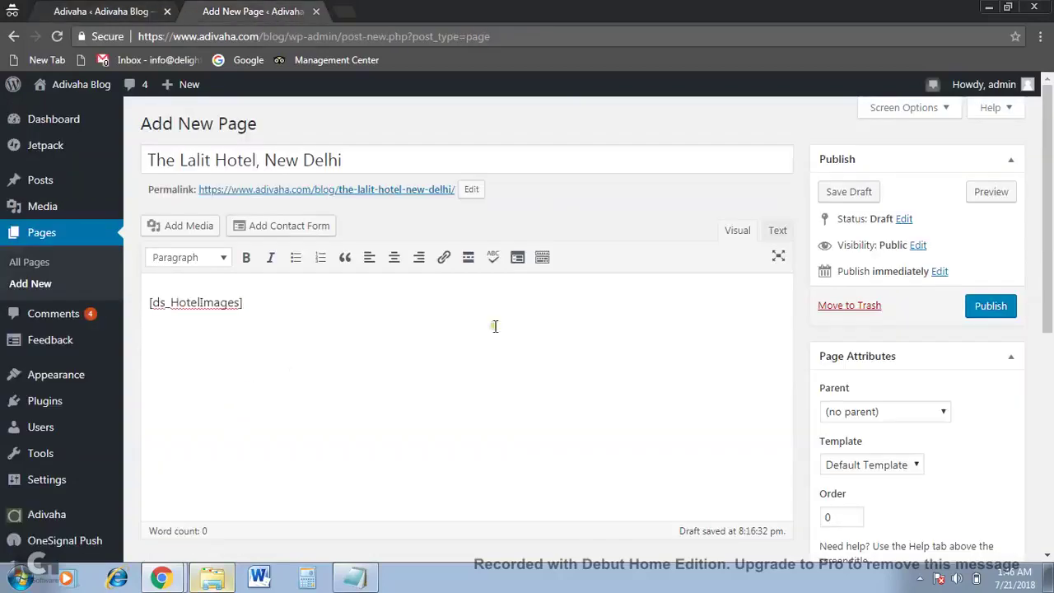
Publish the hotel page and open its permalink in a new browser tab.
click(974, 313)
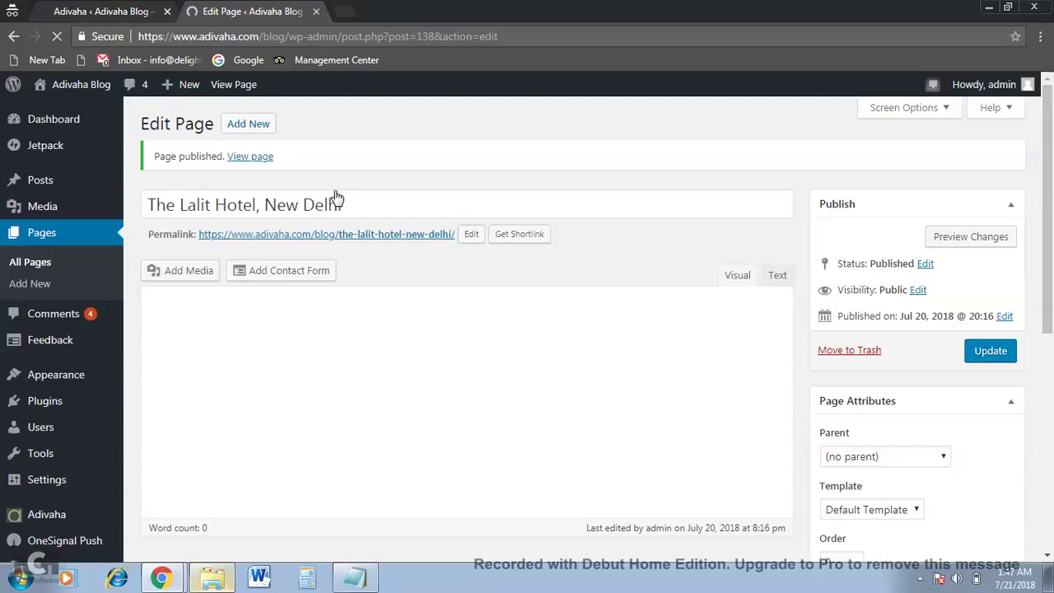
click(337, 234)
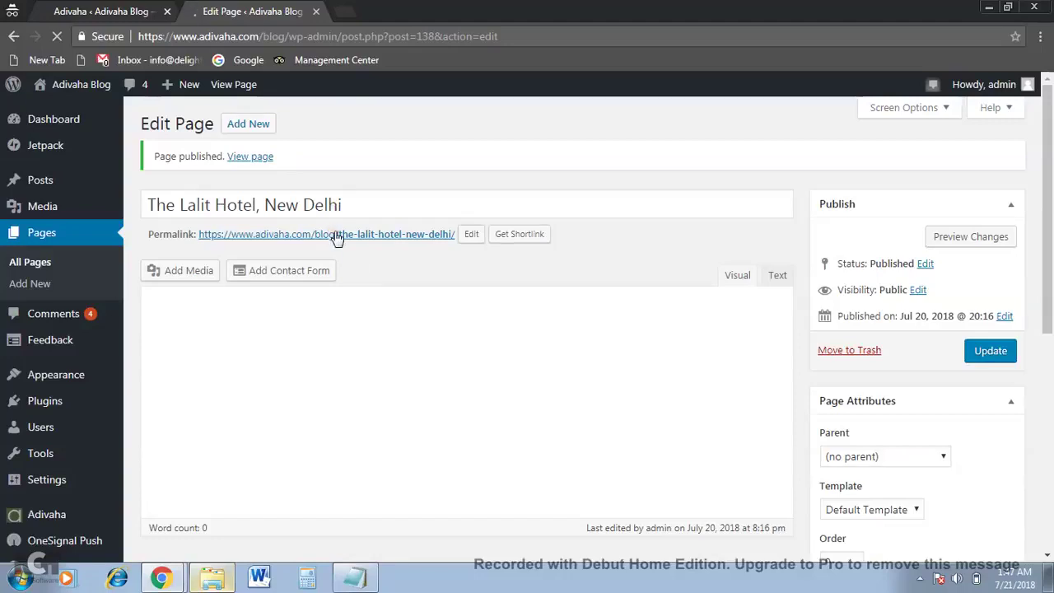
click(336, 235)
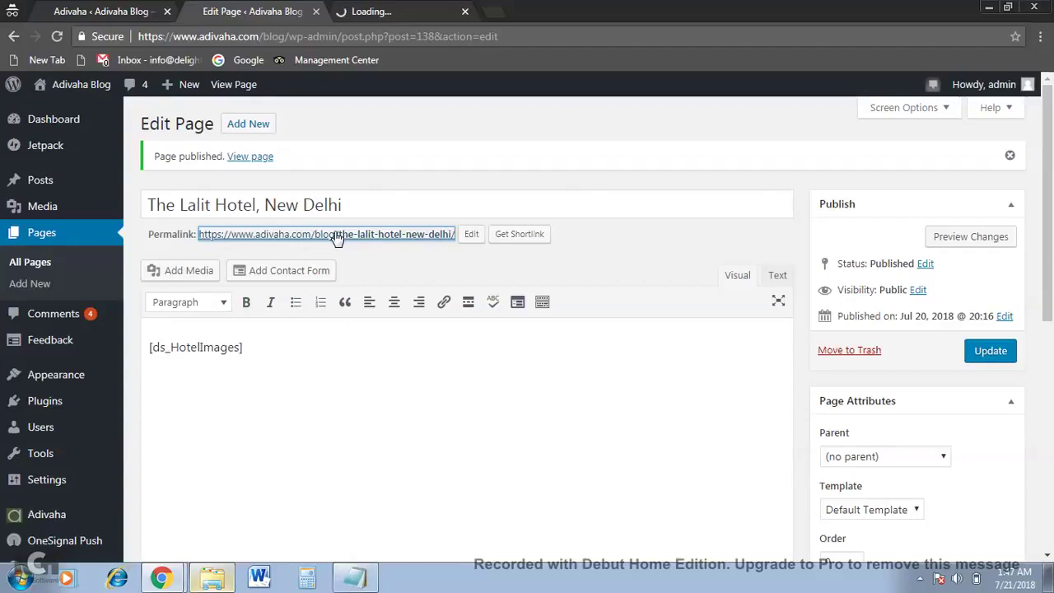
click(396, 10)
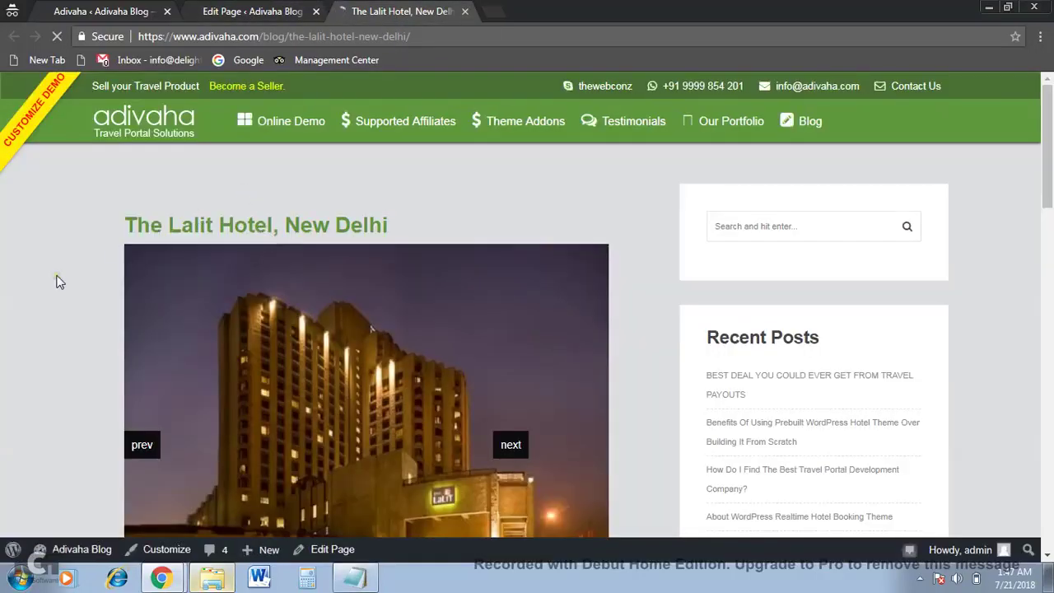
Examine the picture gallery on the live hotel page, advancing through two images.
scroll(59, 282, down, 2)
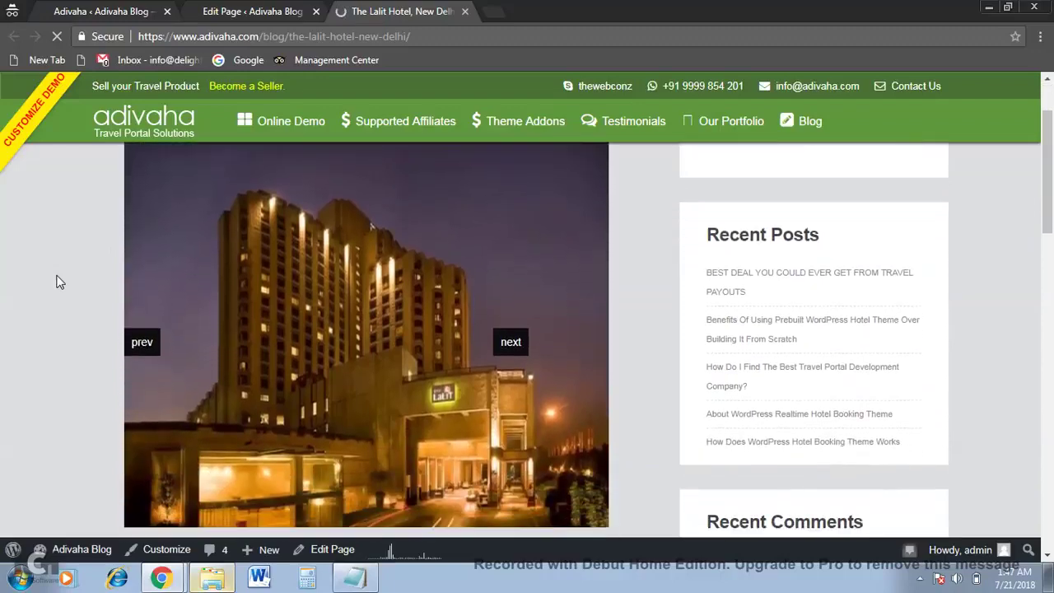
scroll(58, 281, up, 1)
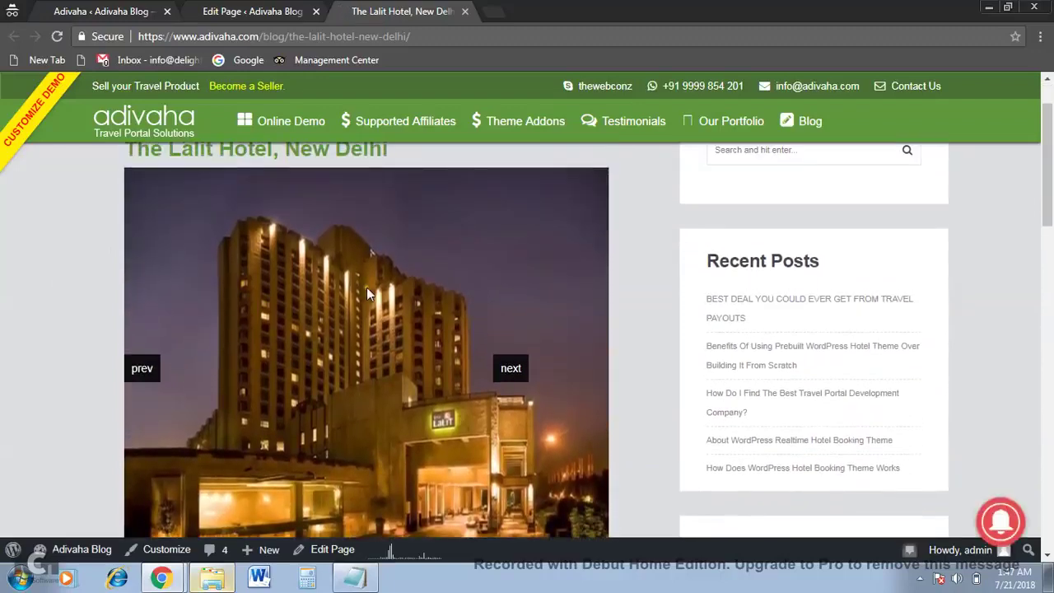
click(504, 368)
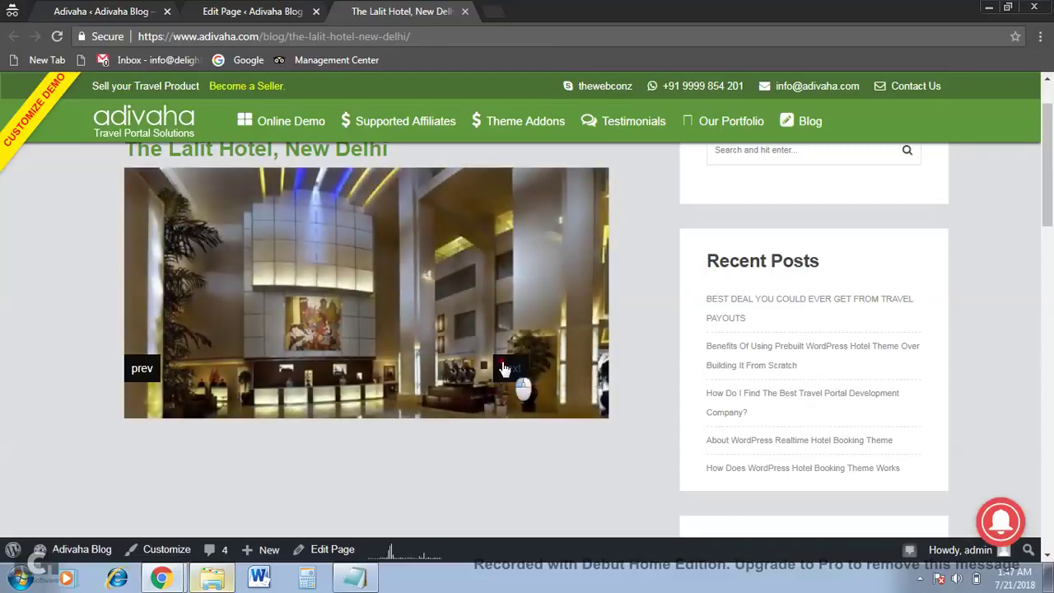
click(504, 368)
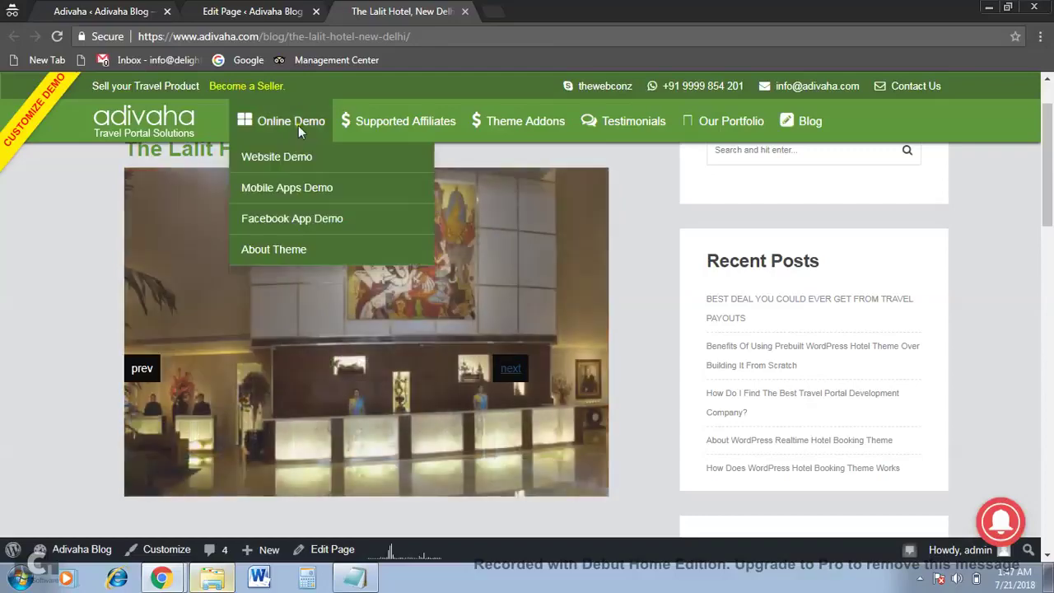
Copy the [ds_HotelDescription] shortcode from the plugin's guide page onto a new line below [ds_HotelImages] in the hotel page's content.
click(126, 10)
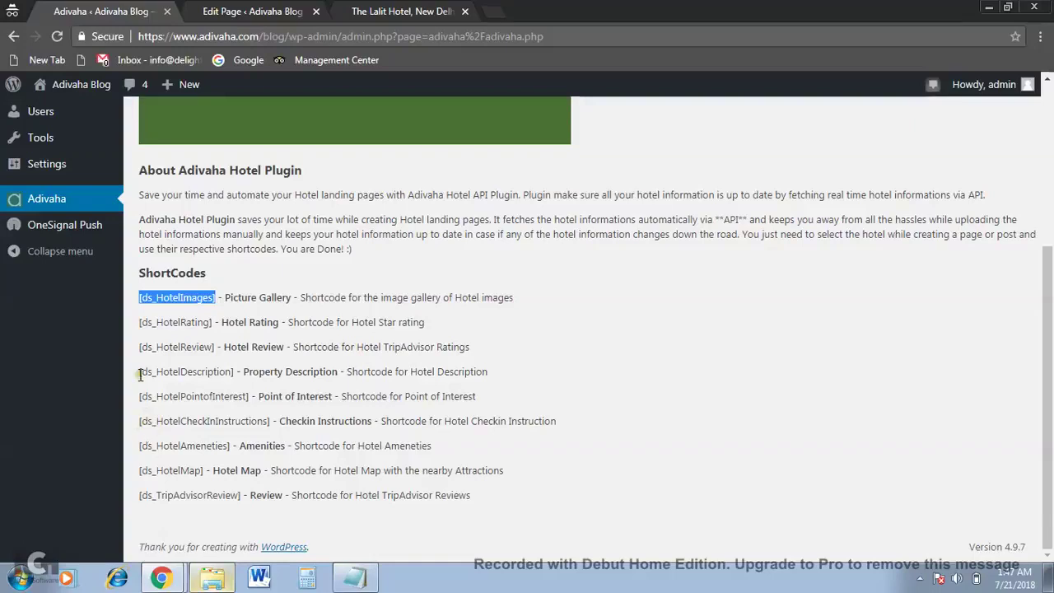
drag(140, 375, 236, 373)
key(ctrl+c)
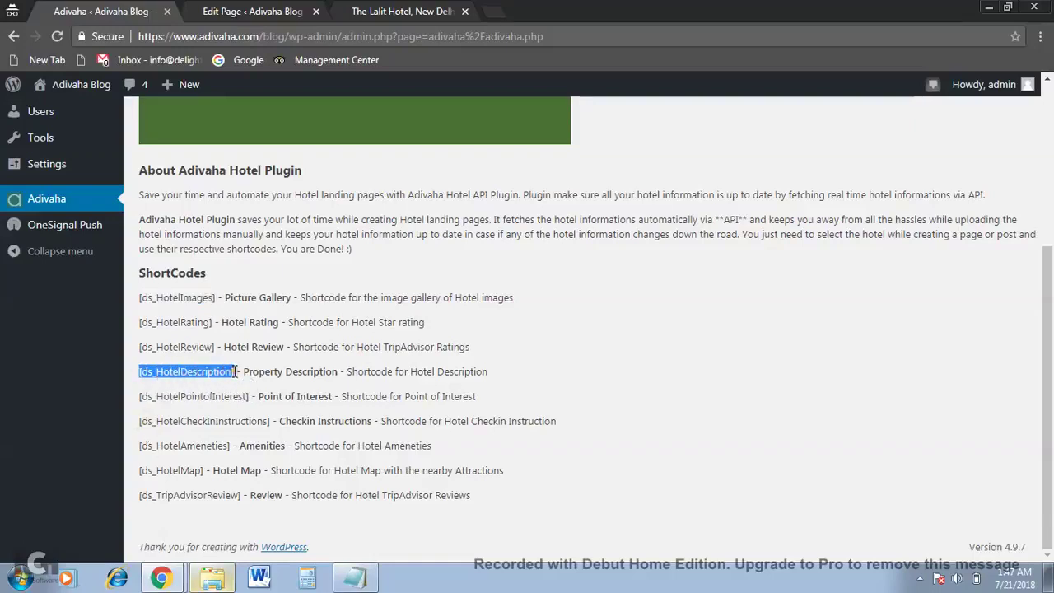
click(282, 11)
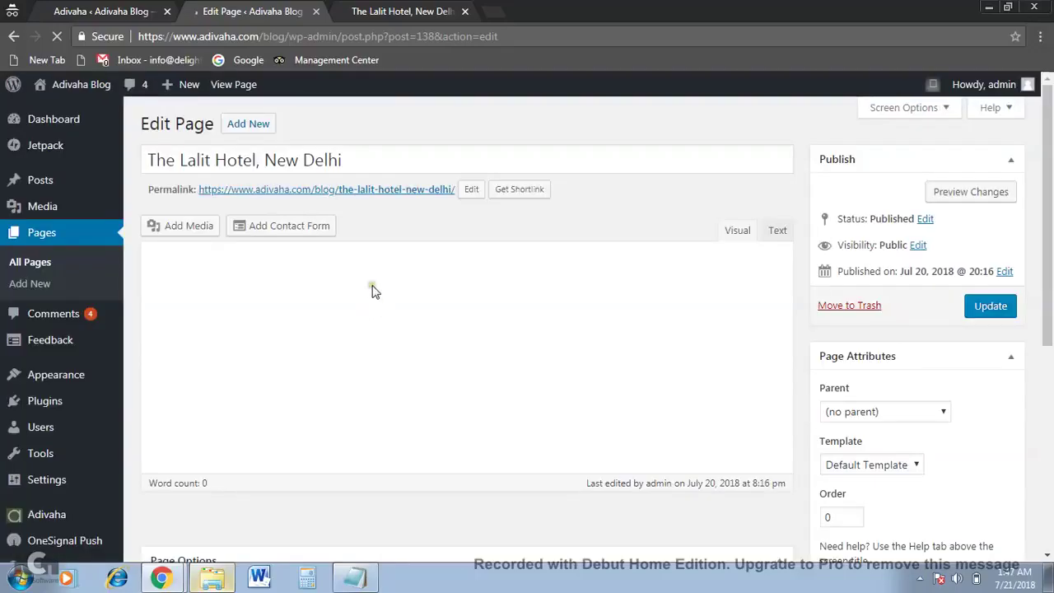
click(370, 281)
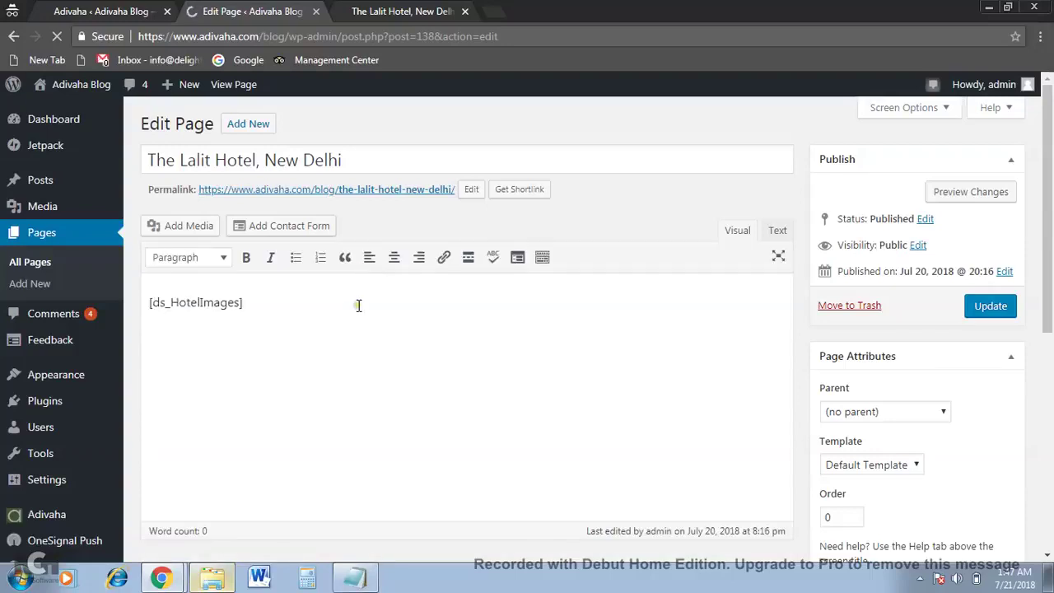
key(Return)
key(ctrl+v)
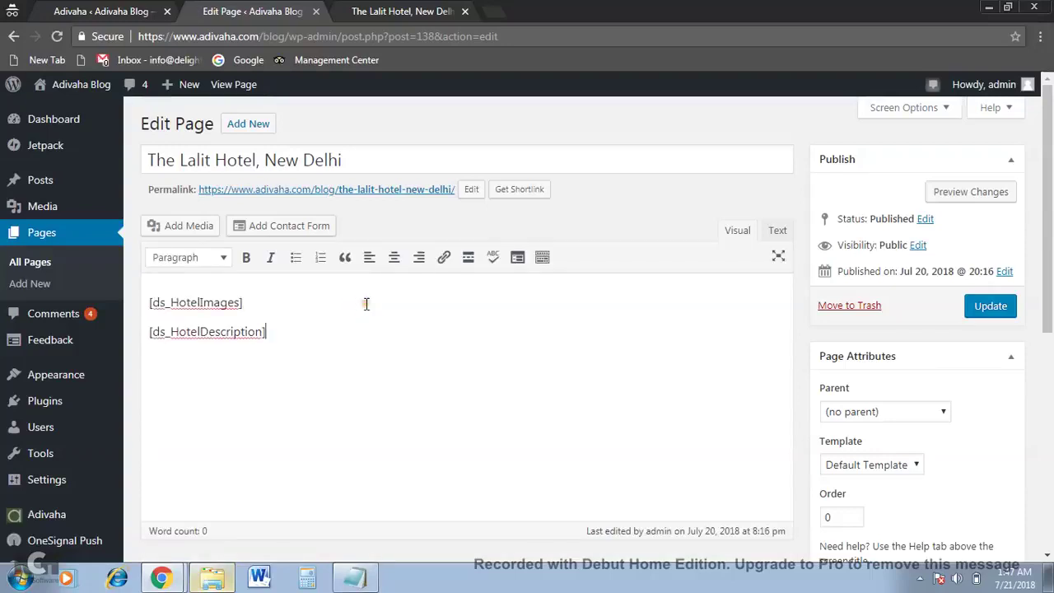
Update the hotel page with the description shortcode and reload the live page.
click(976, 307)
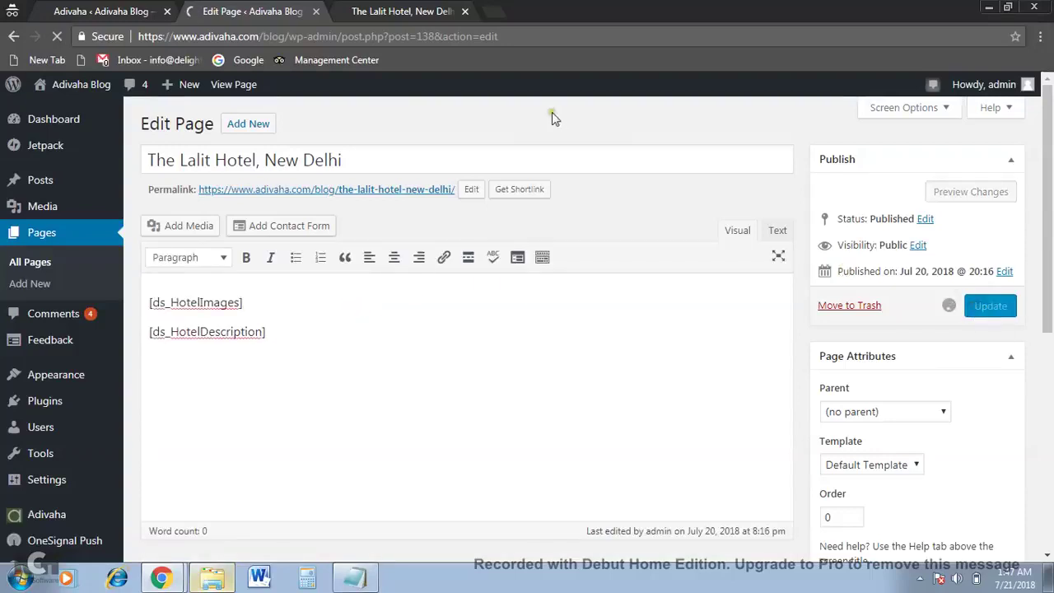
click(368, 8)
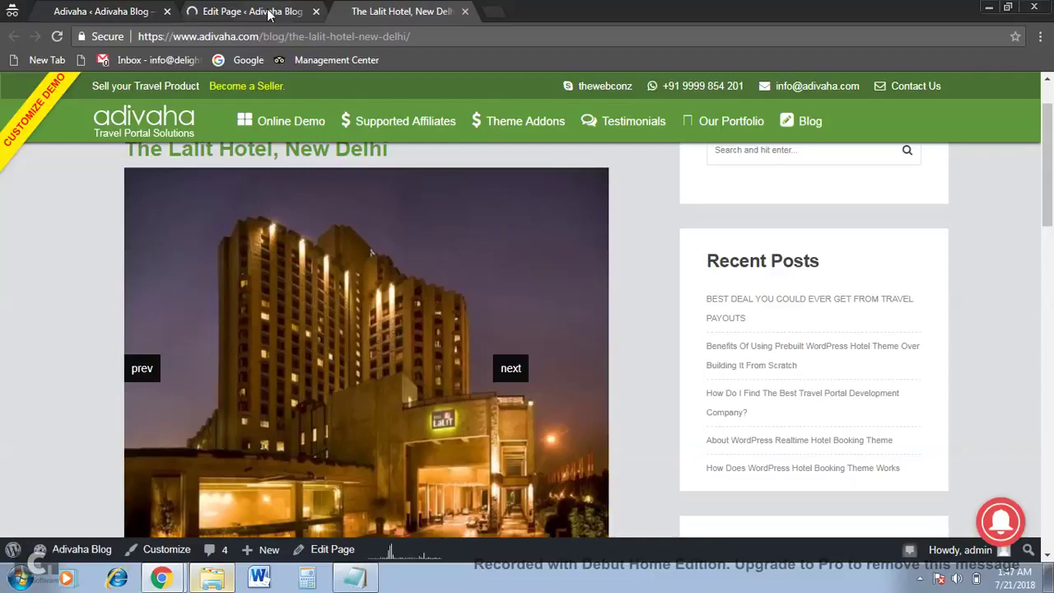
click(56, 38)
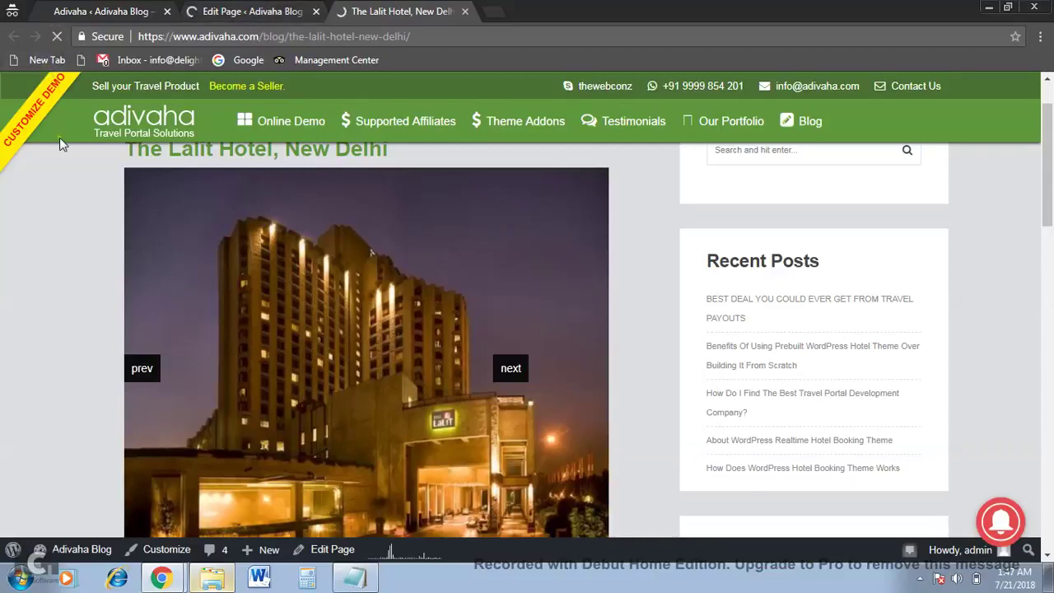
Examine the hotel description sections on the live page, from Property Location through Business, Other Amenities.
scroll(88, 376, down, 5)
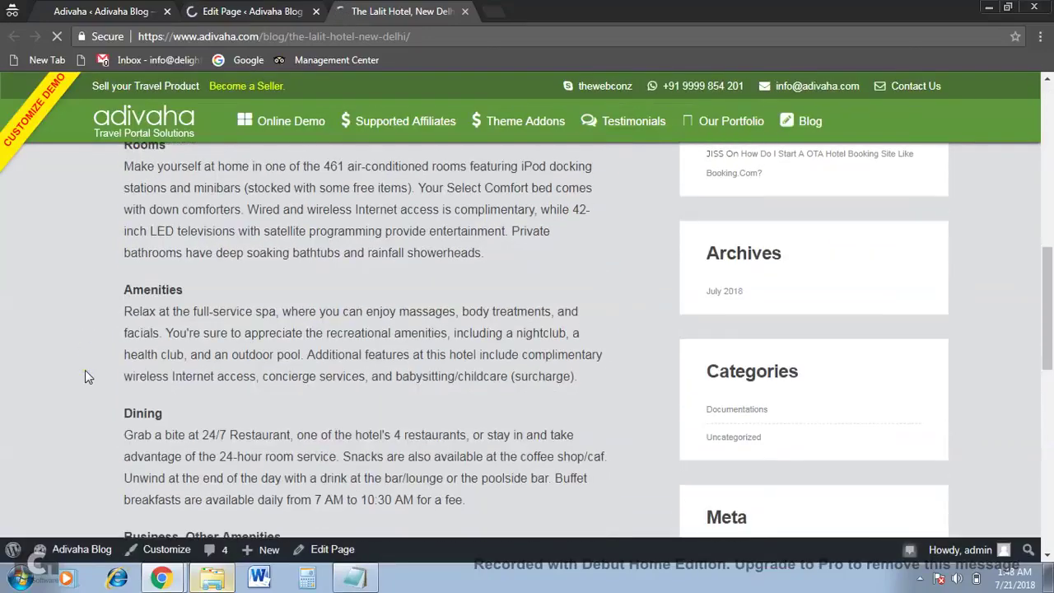
scroll(86, 373, up, 4)
scroll(85, 371, down, 3)
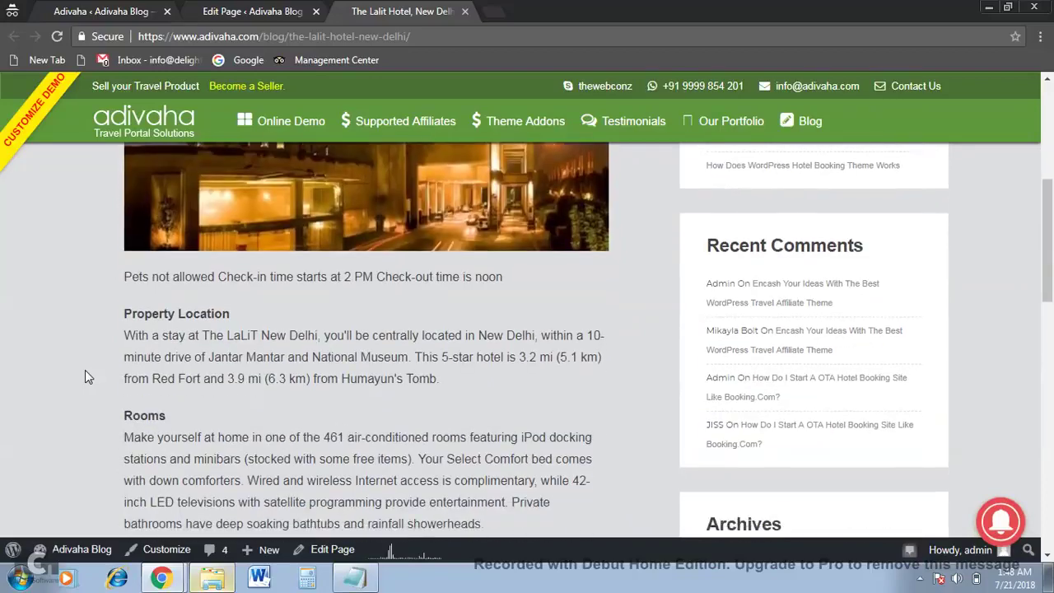
scroll(85, 376, down, 5)
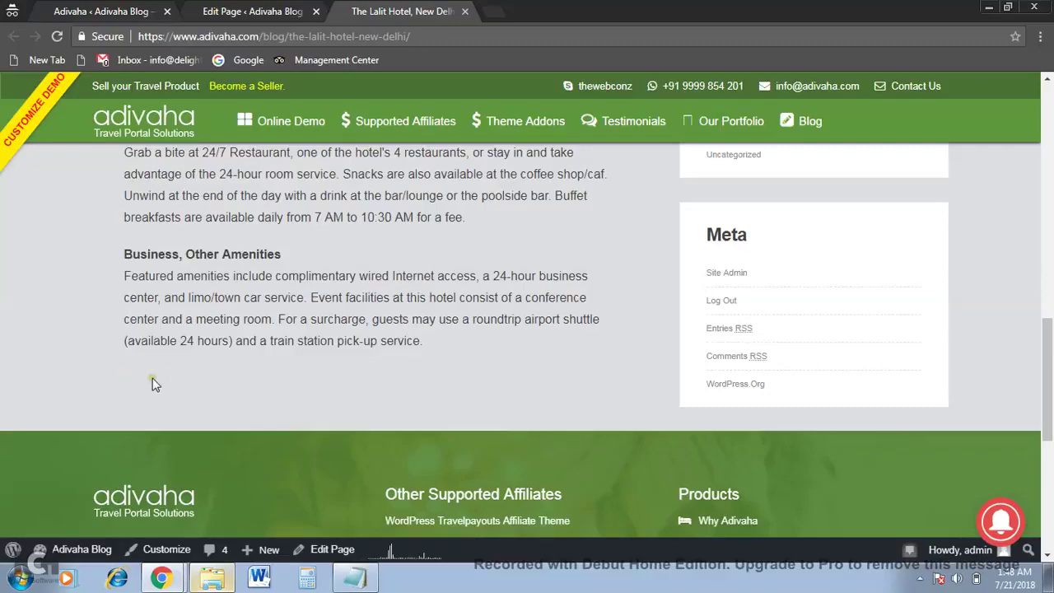
scroll(152, 381, up, 3)
scroll(152, 385, up, 4)
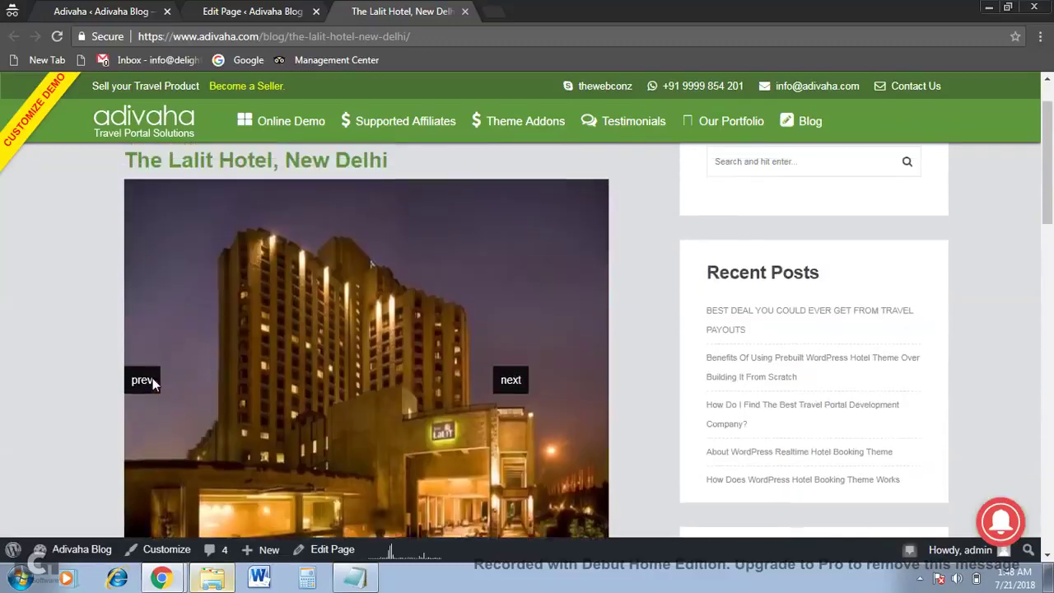
Copy the [ds_TripAdvisorReview] shortcode from the plugin's guide page onto a new line below [ds_HotelDescription] in the hotel page's content.
click(125, 10)
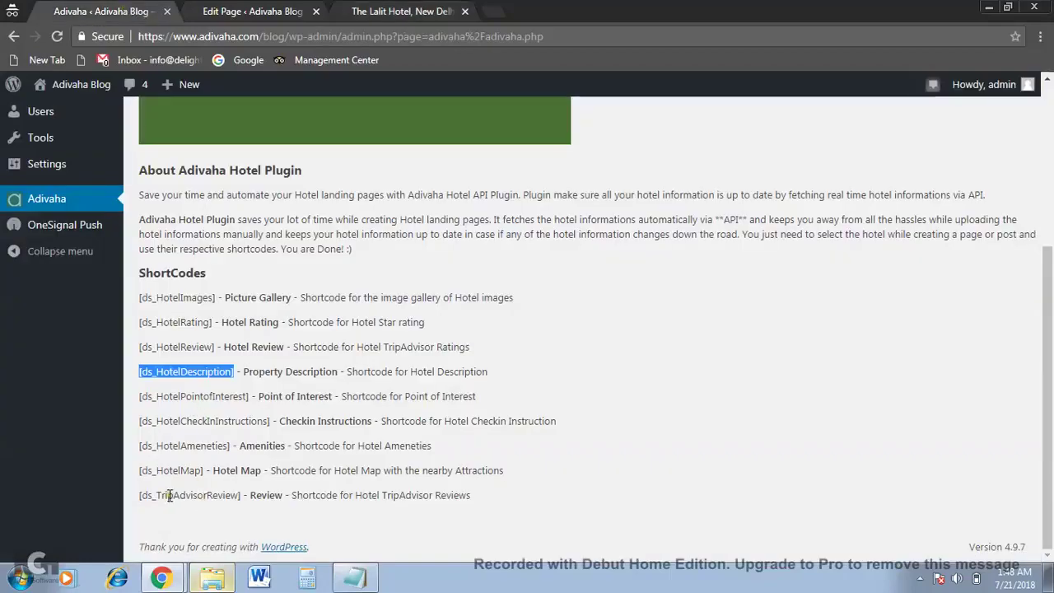
drag(138, 496, 242, 511)
key(ctrl+c)
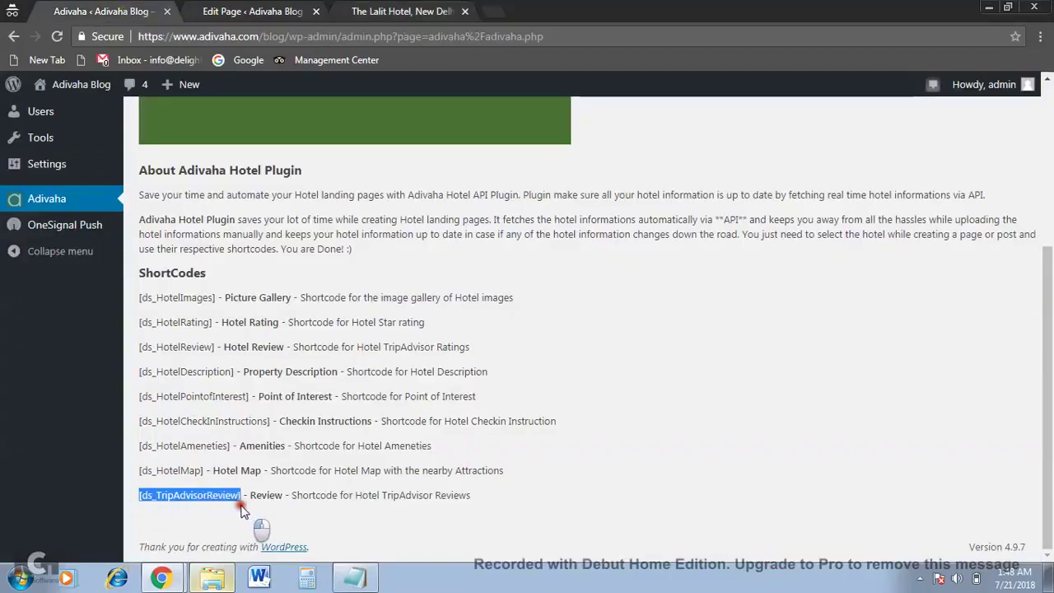
click(260, 12)
click(289, 377)
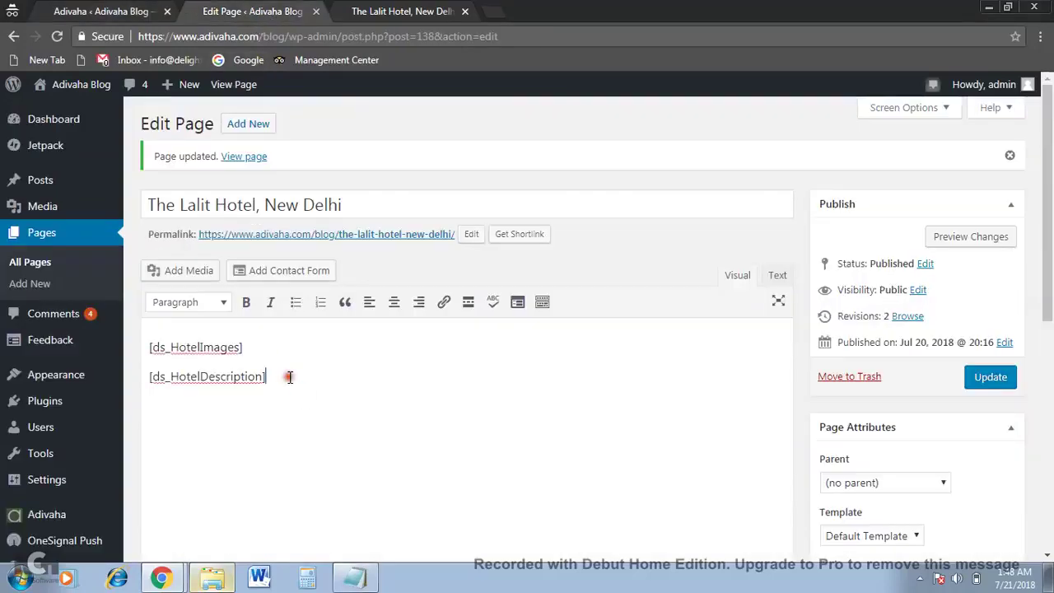
key(ctrl+v)
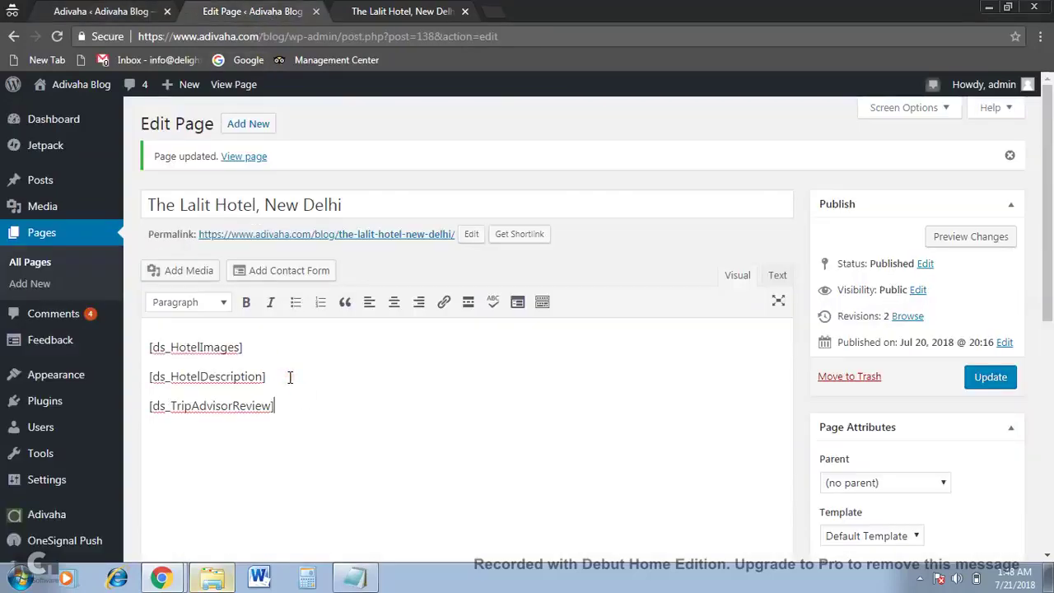
Update the hotel page and check the TripAdvisor reviews section on the reloaded live page.
click(979, 384)
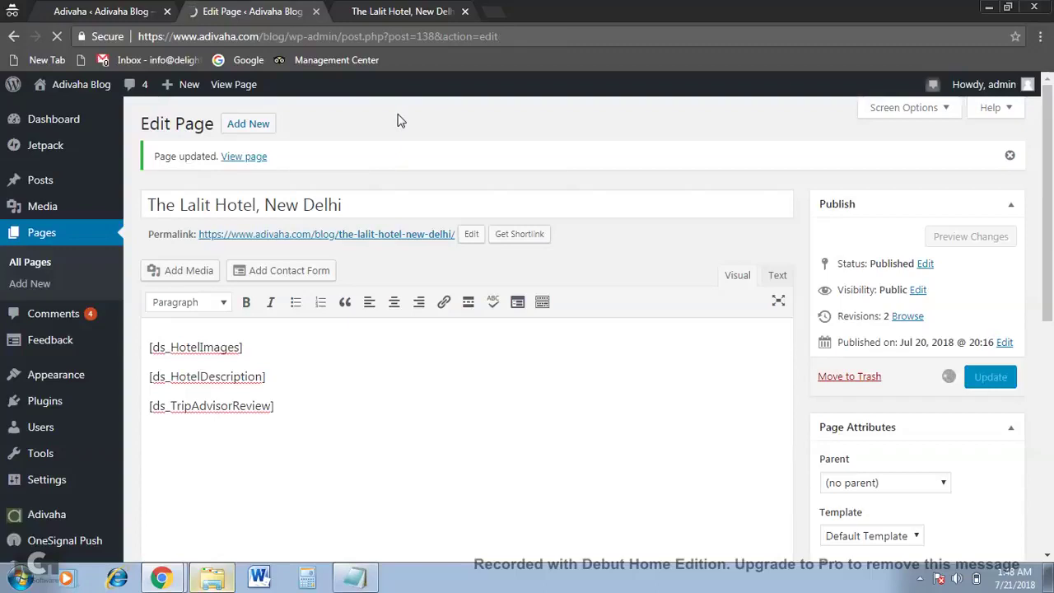
click(397, 8)
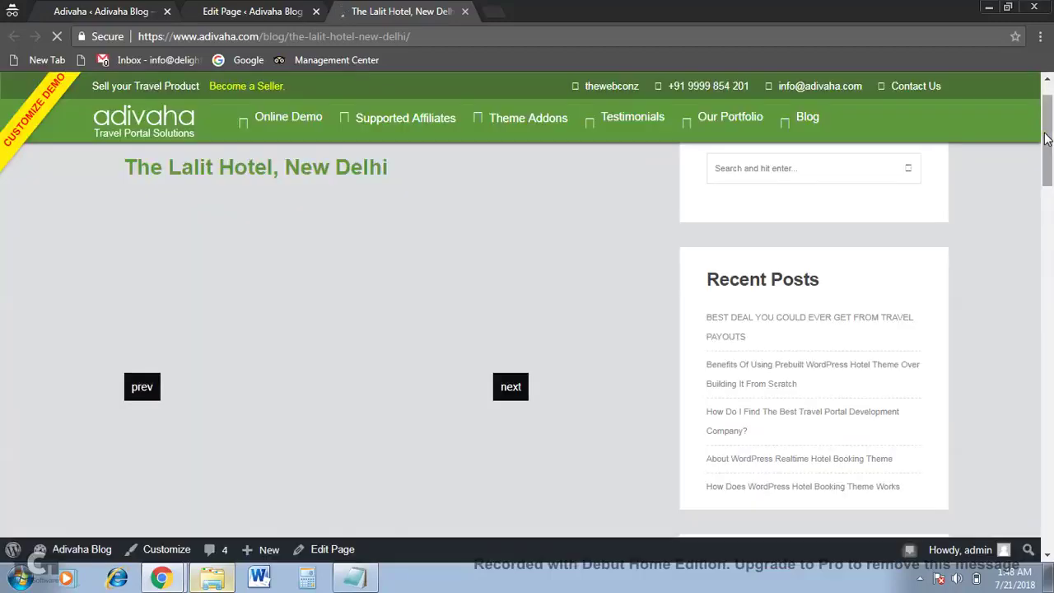
drag(1048, 139, 1051, 313)
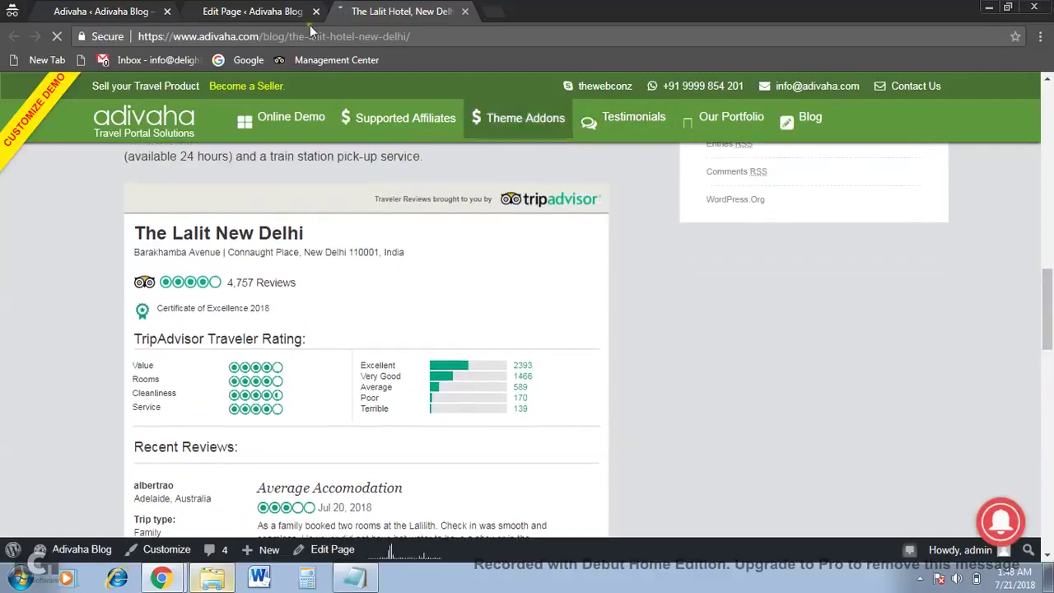
Change the page's selected hotel to Sheraton Vistana Resort Villas, Lake Buena Vista / Orlando, by searching for "sheraton".
click(247, 10)
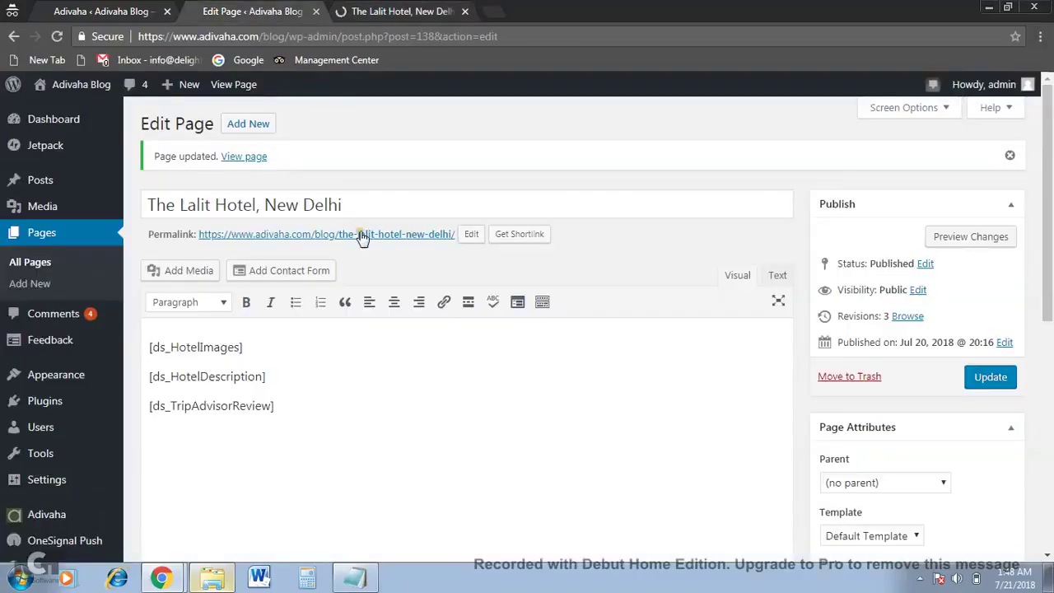
drag(1049, 191, 1052, 426)
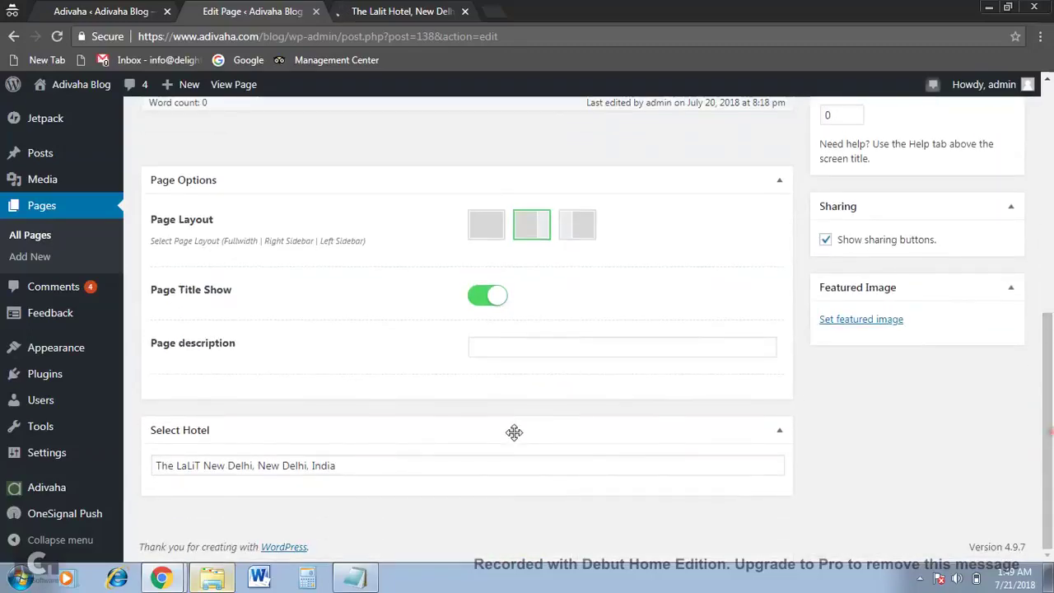
drag(339, 466, 73, 469)
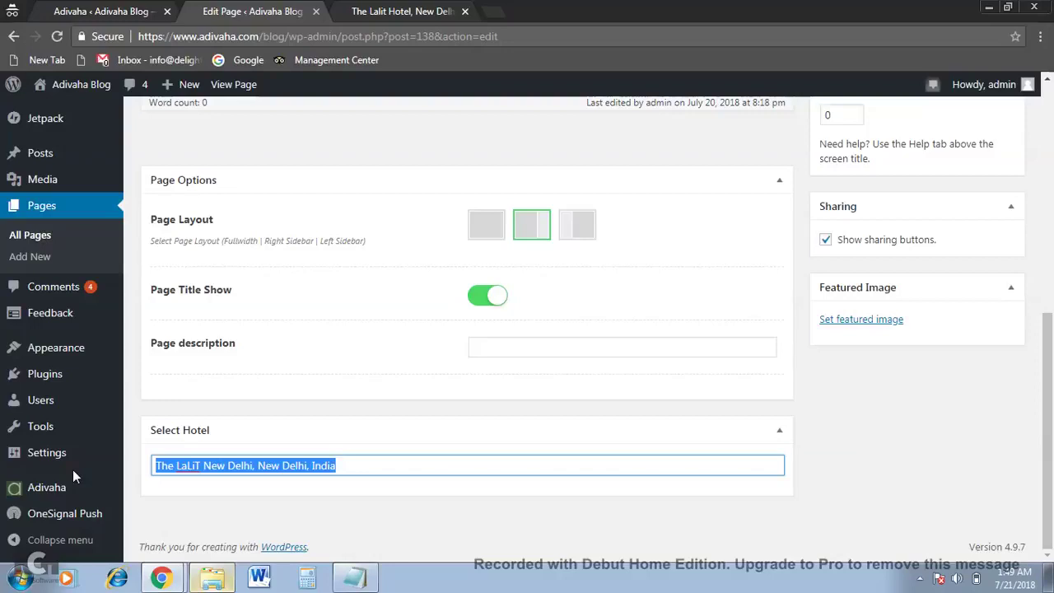
text(sheraton)
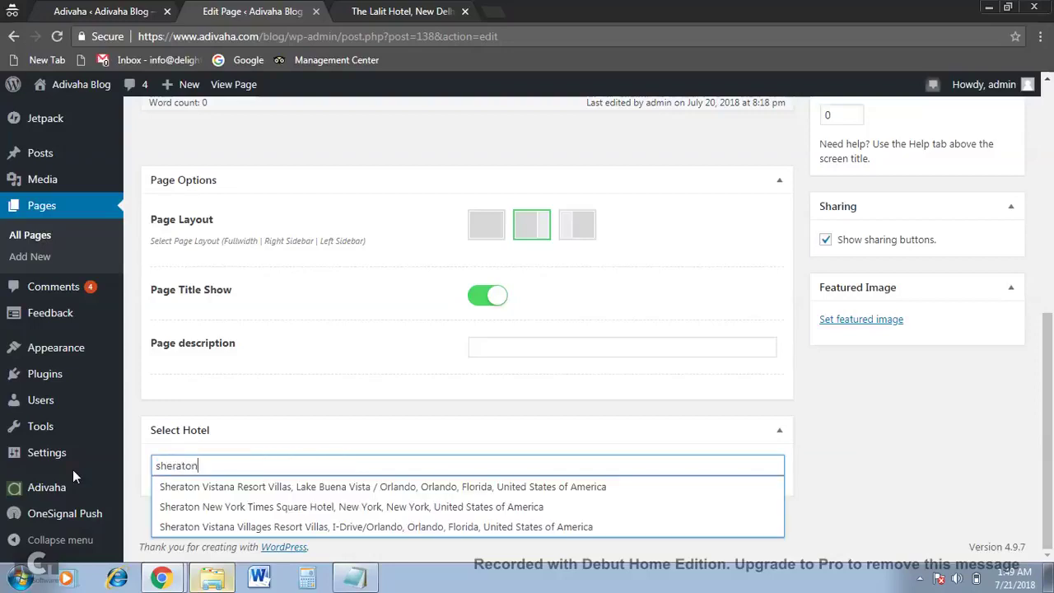
click(422, 486)
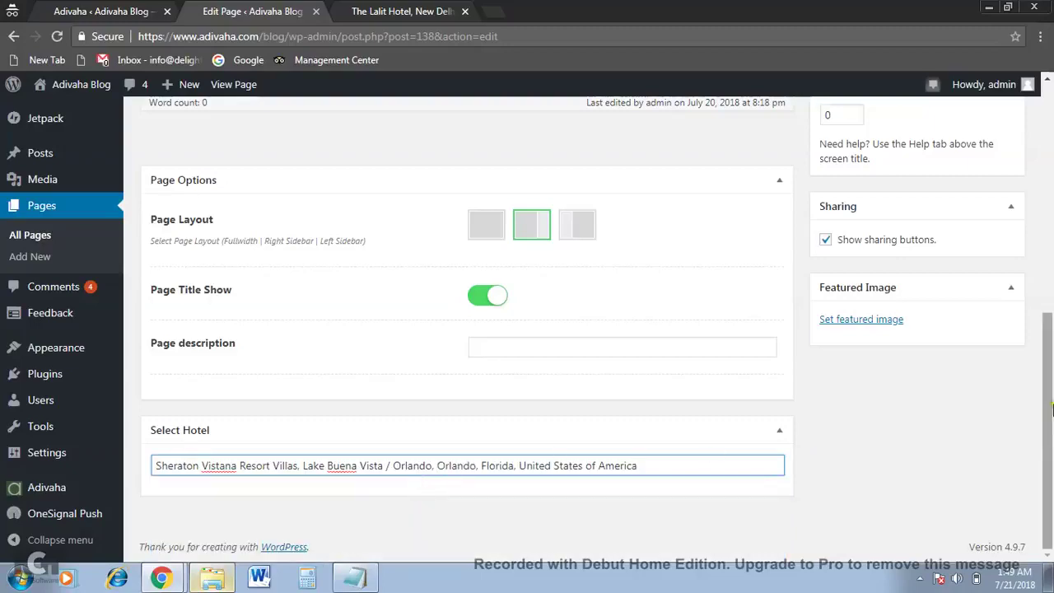
Update the page with the newly selected Sheraton hotel and reload the live page.
drag(1052, 409, 1051, 197)
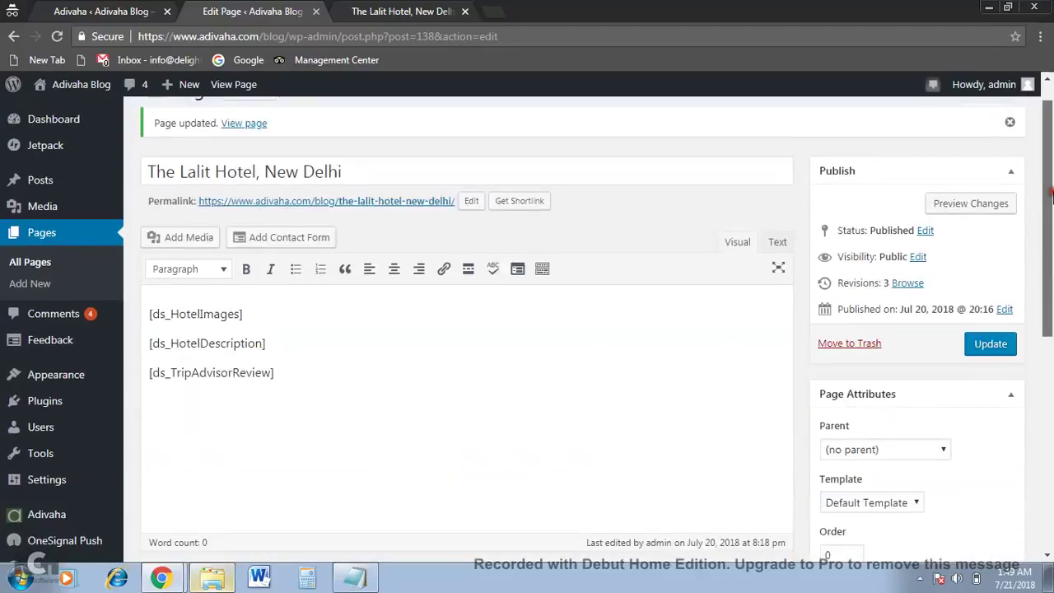
click(990, 344)
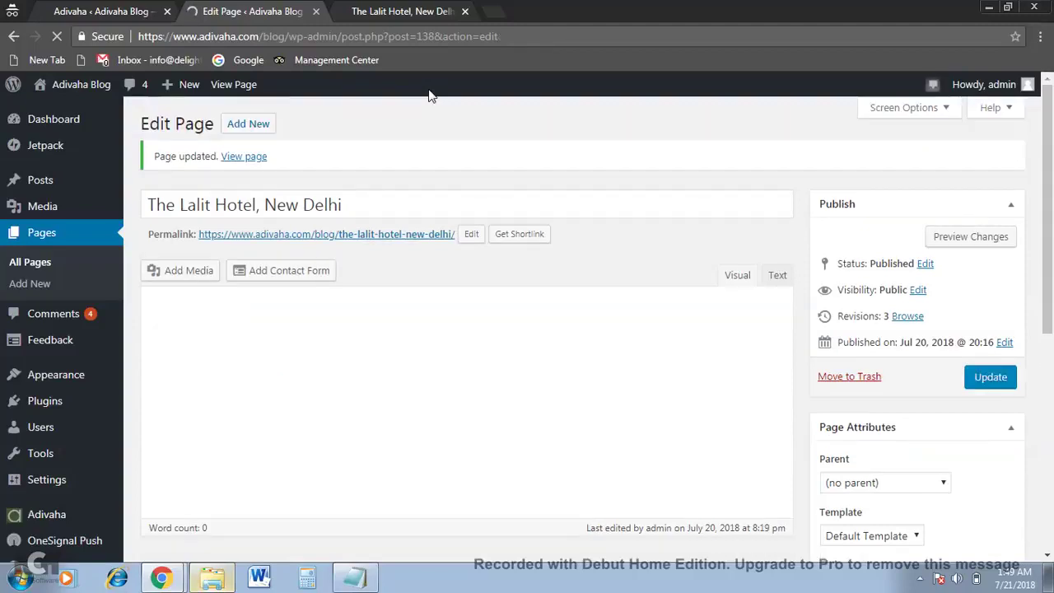
click(409, 8)
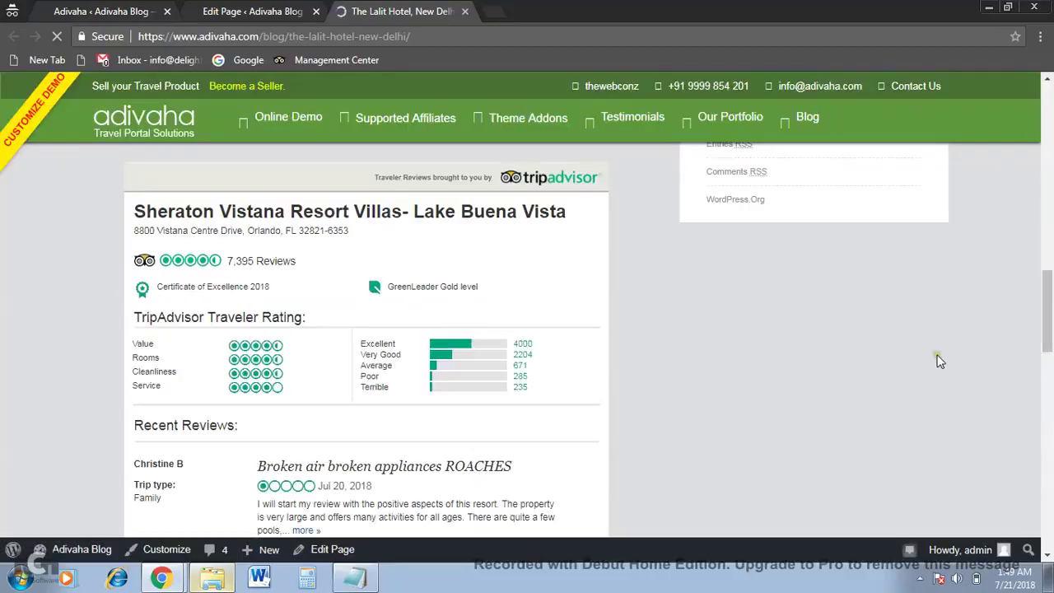
Examine the Sheraton's property description and picture gallery on the live page, advancing through two images.
drag(1047, 349, 1046, 215)
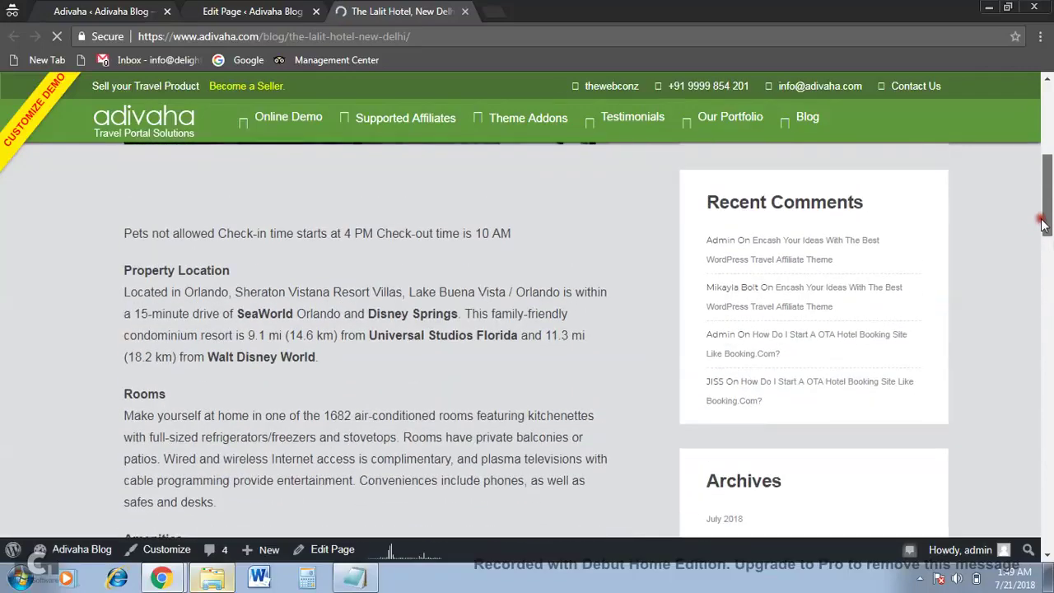
drag(124, 289, 290, 284)
scroll(290, 284, down, 1)
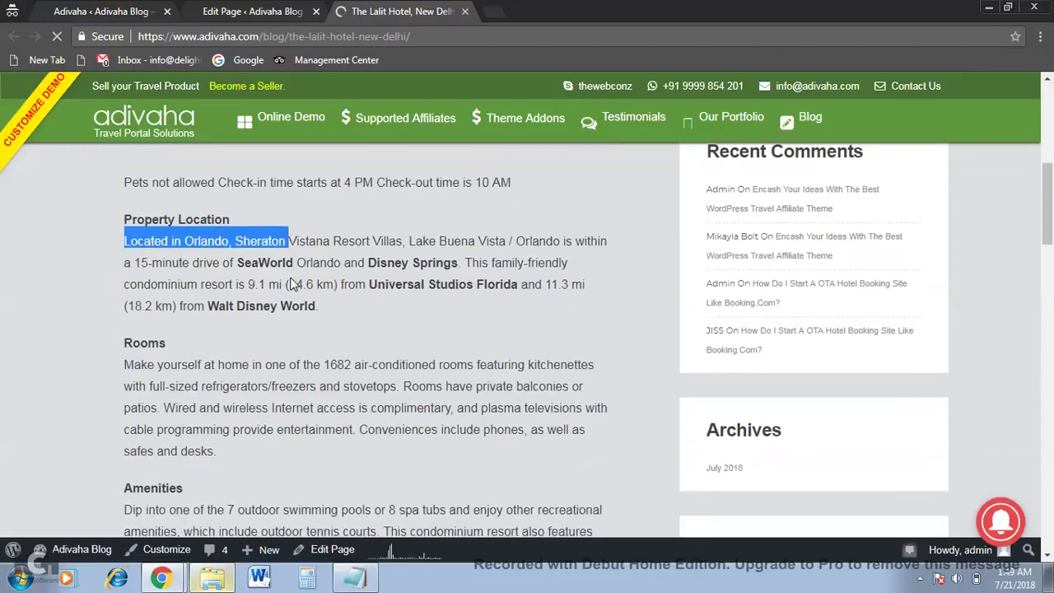
scroll(290, 284, up, 5)
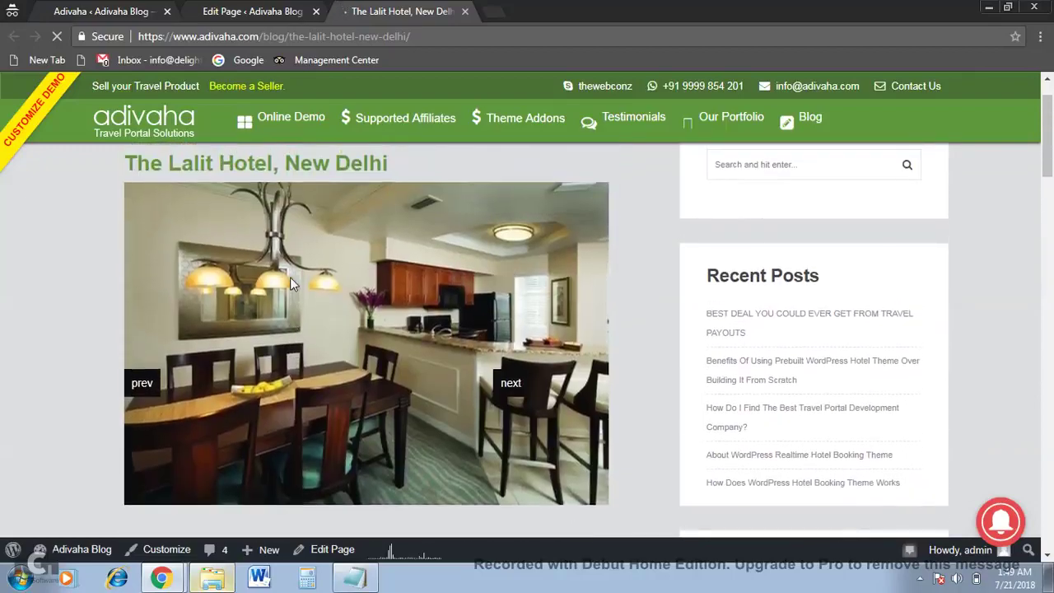
click(516, 383)
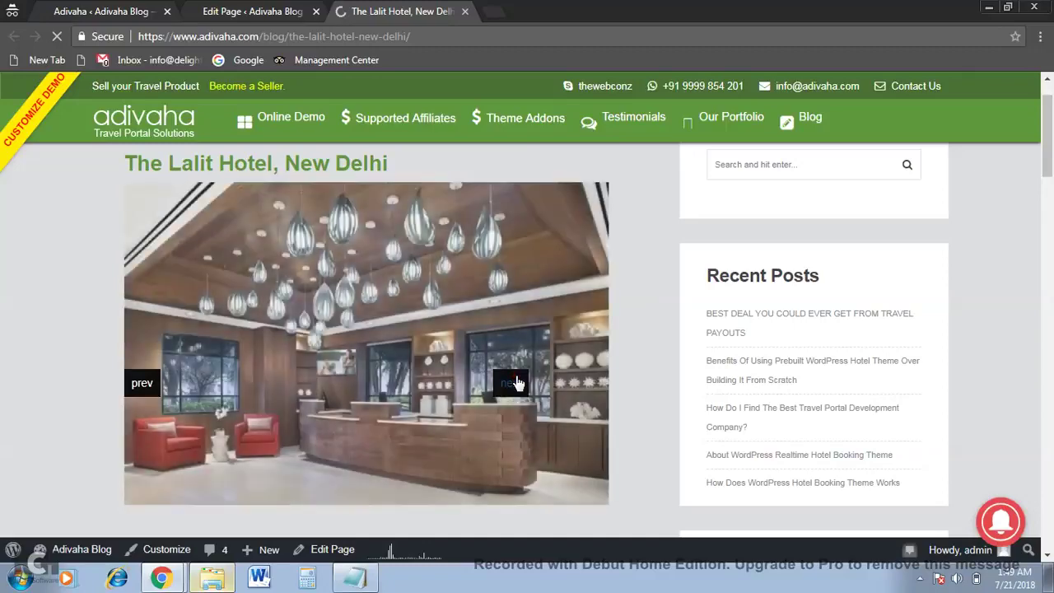
click(516, 383)
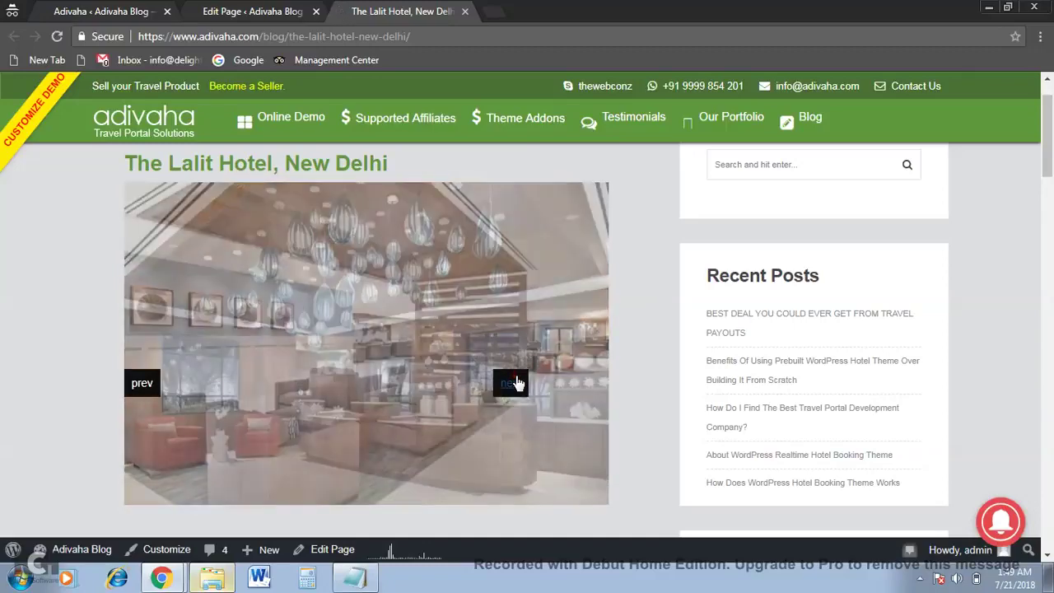
Replace the page's content with the full list of nine hotel shortcodes from the Notepad file, [ds_HotelImages] through [ds_TripAdvisorReview].
click(232, 11)
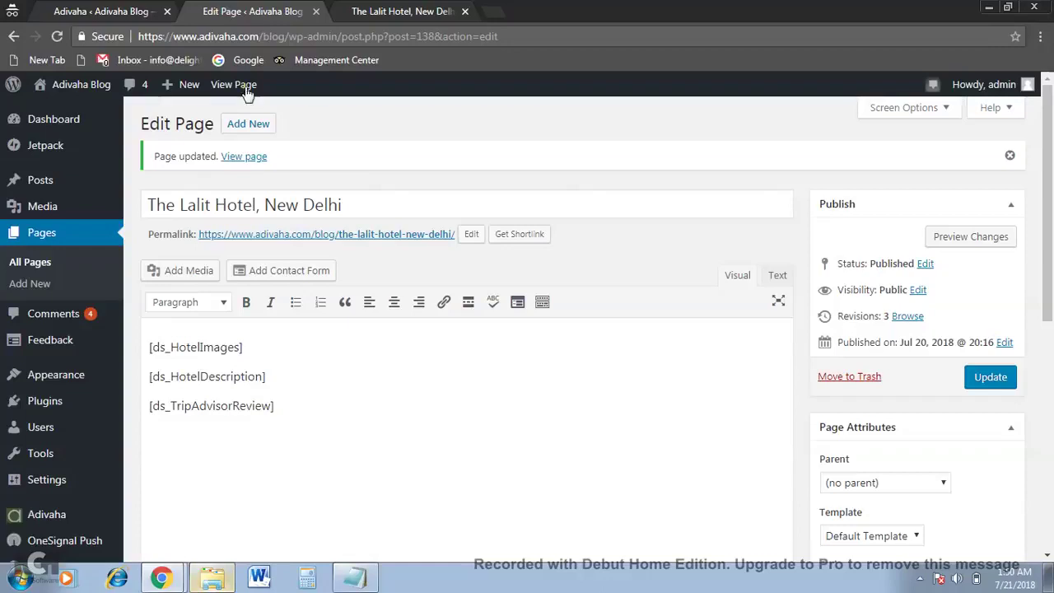
click(371, 577)
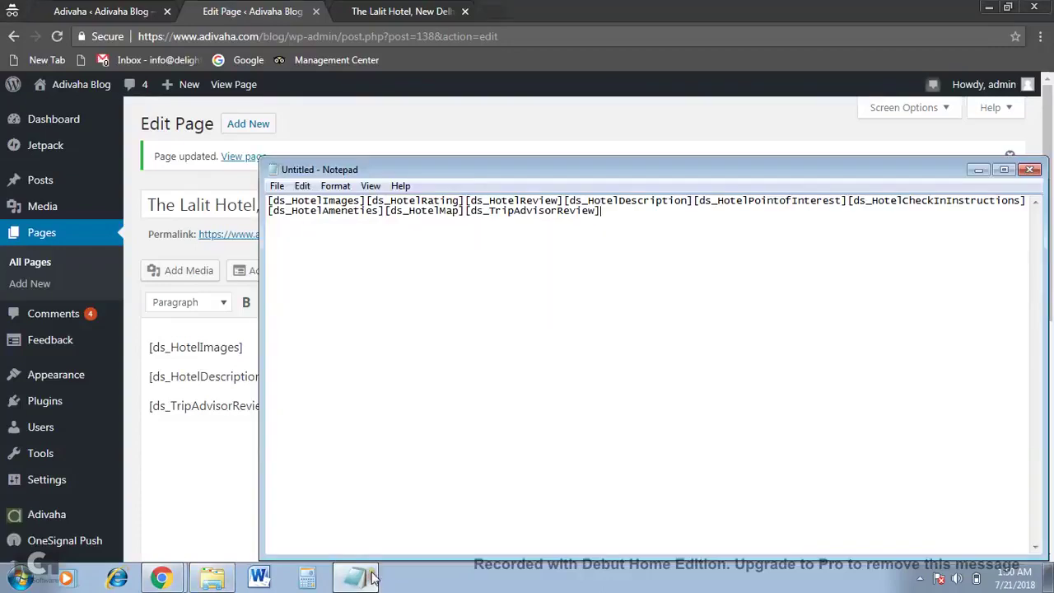
key(ctrl+a)
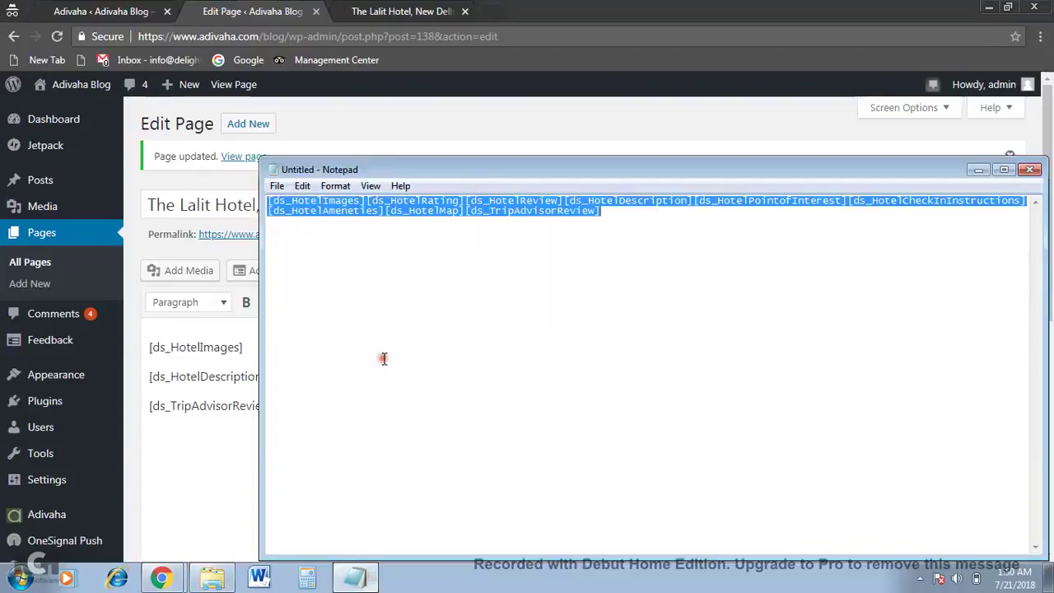
click(253, 377)
key(ctrl+a)
text([ds_HotelImages] [ds_HotelRating] [ds_HotelReview] [ds_HotelDescription] [ds_HotelPointofInterest] [ds_HotelCheckInInstructions] [ds_HotelAmeneties] [ds_HotelMap] [ds_TripAdvisorReview])
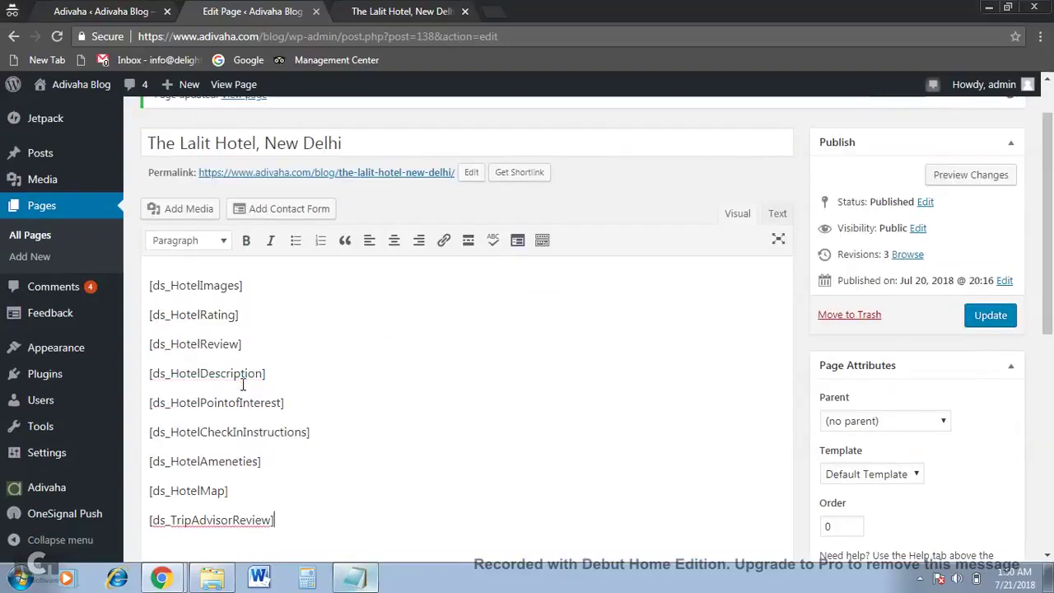
Update the page with the full shortcode list, reload the live page and return to the page editor.
scroll(243, 384, down, 3)
scroll(243, 385, up, 3)
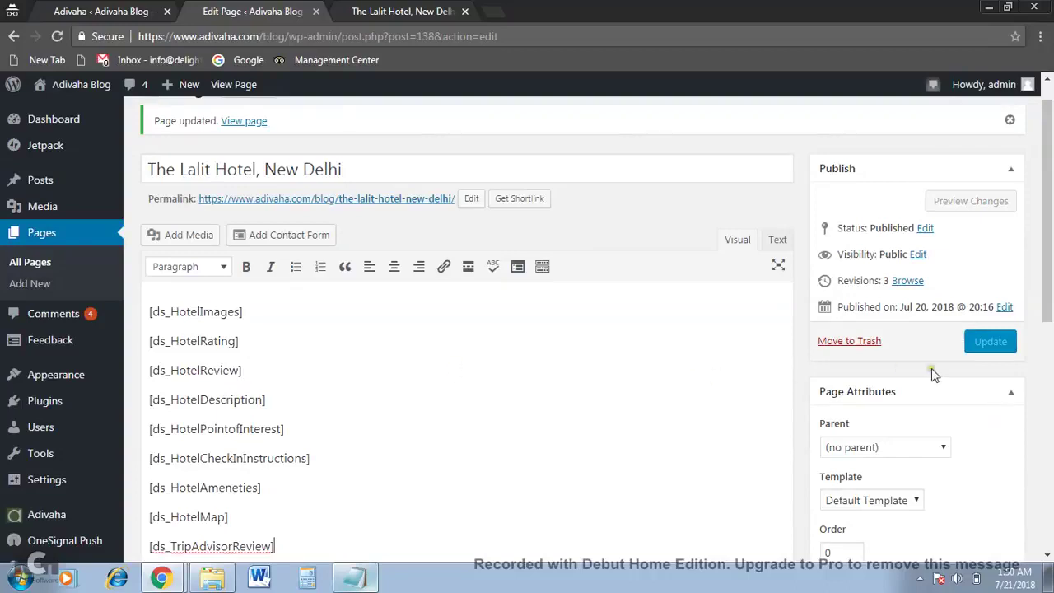
click(994, 343)
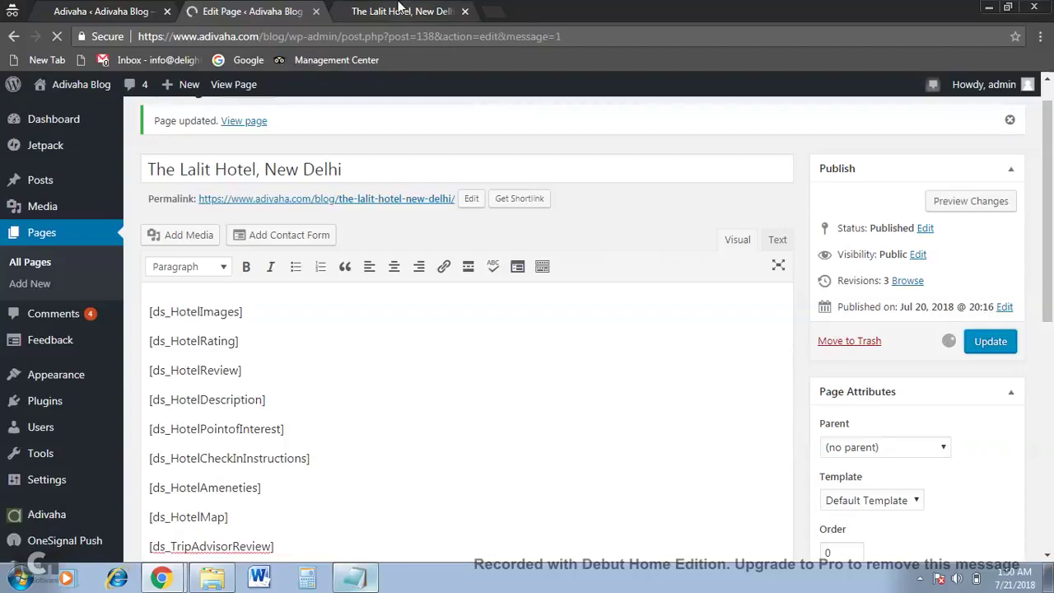
click(399, 9)
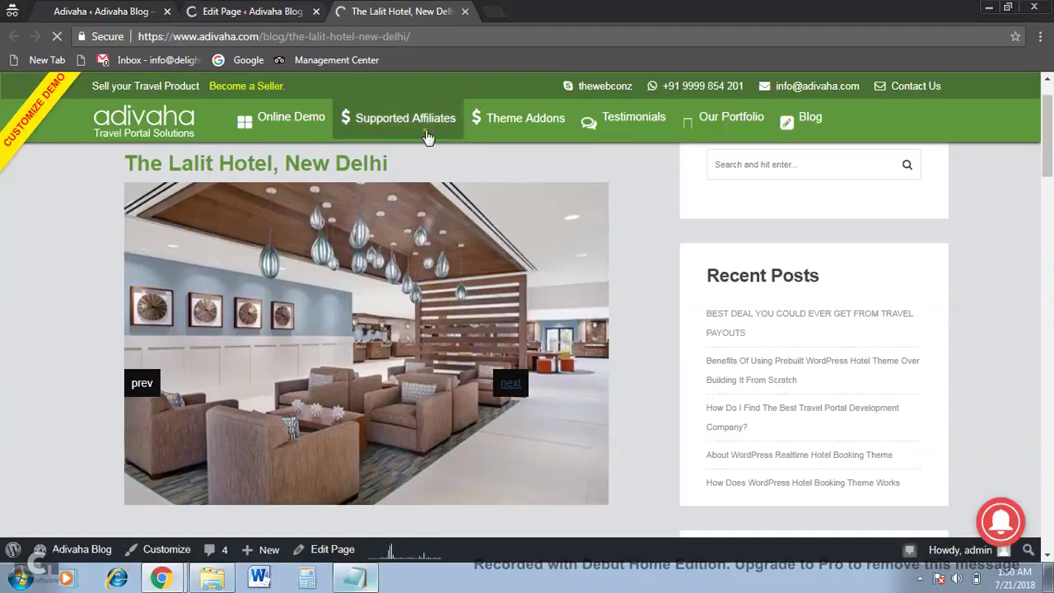
click(227, 8)
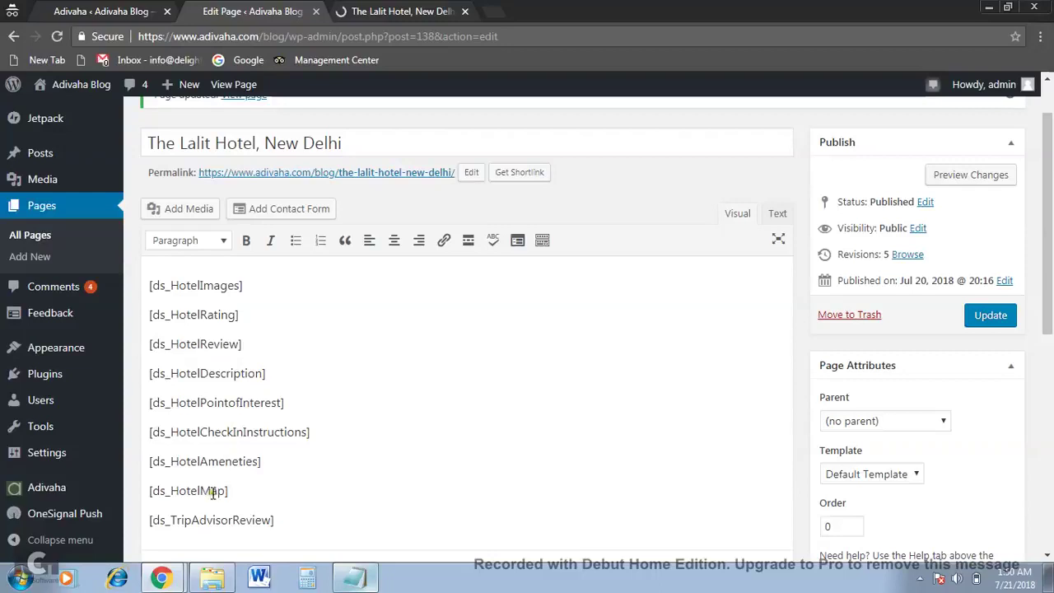
Examine the hotel's star rating, check-in details and property location description on the live page, highlighting the rating and part of the description.
click(387, 8)
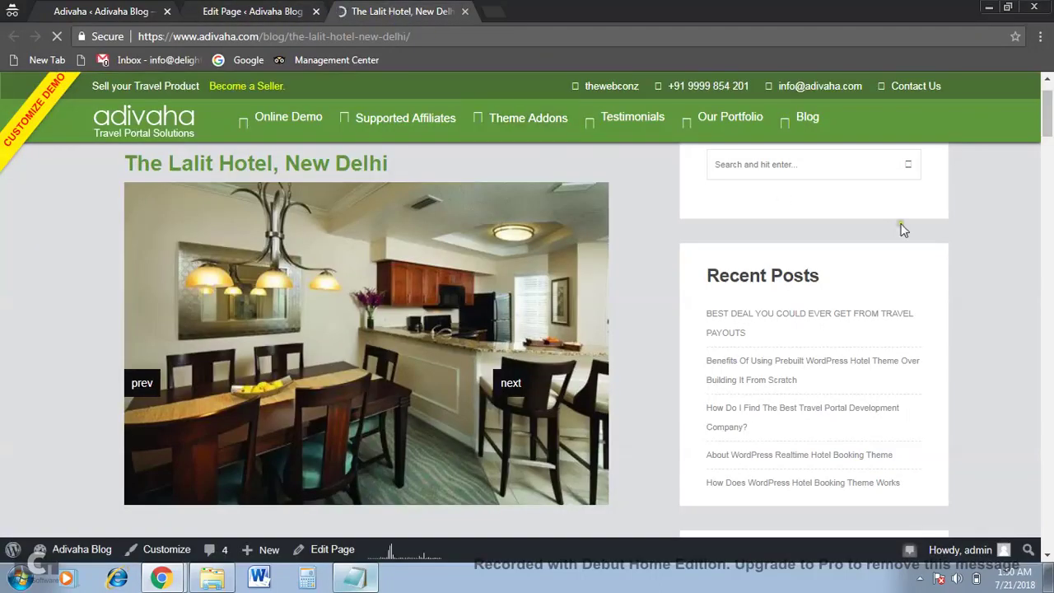
drag(1048, 129, 1049, 148)
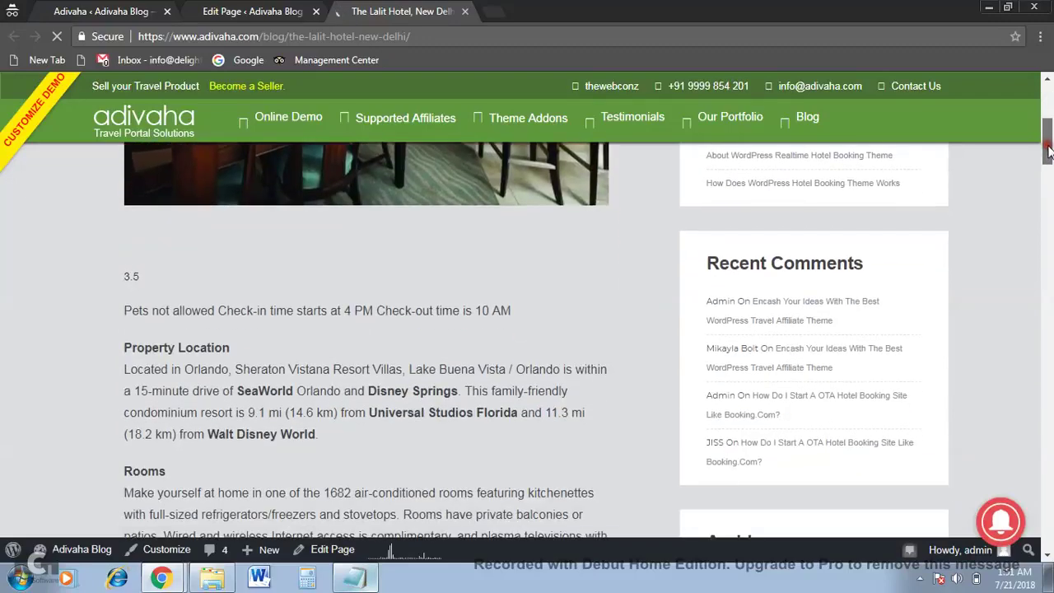
click(126, 277)
drag(159, 281, 161, 281)
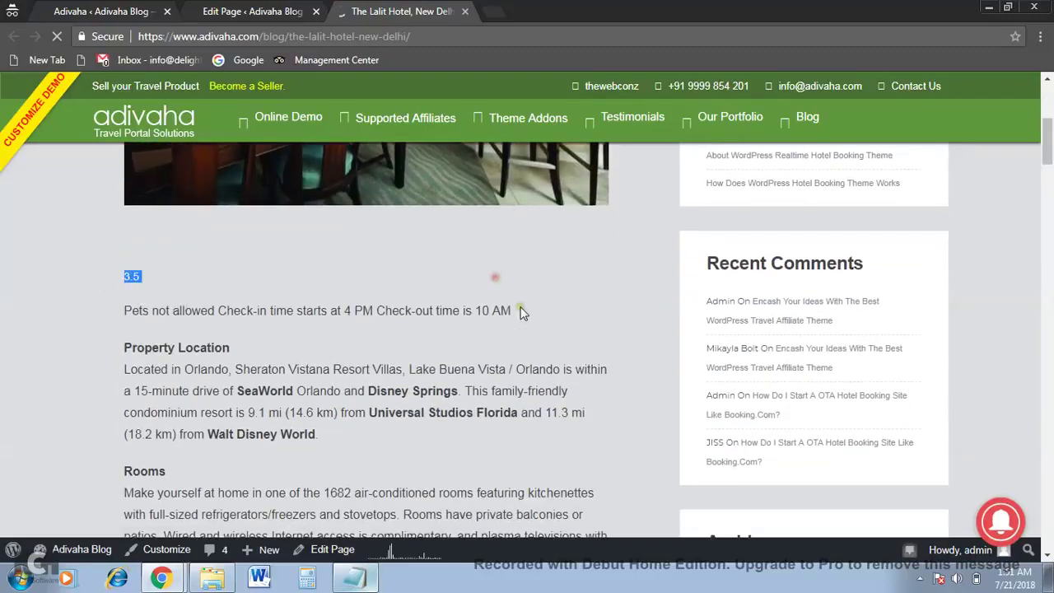
drag(429, 413, 480, 461)
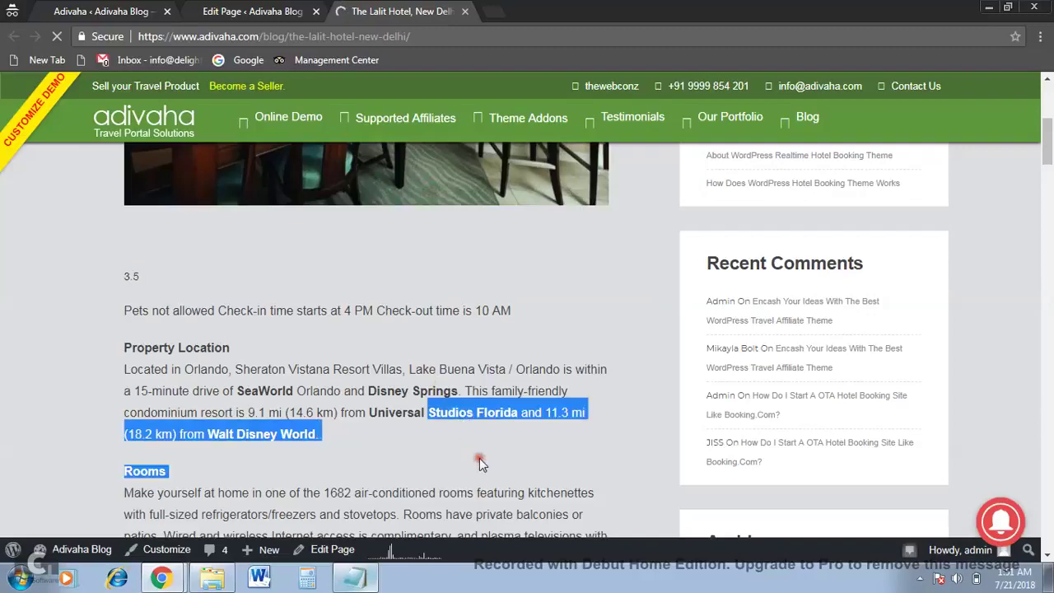
Examine the hotel's nearby-places map and the TripAdvisor traveler reviews further down the live page.
drag(1050, 154, 1050, 390)
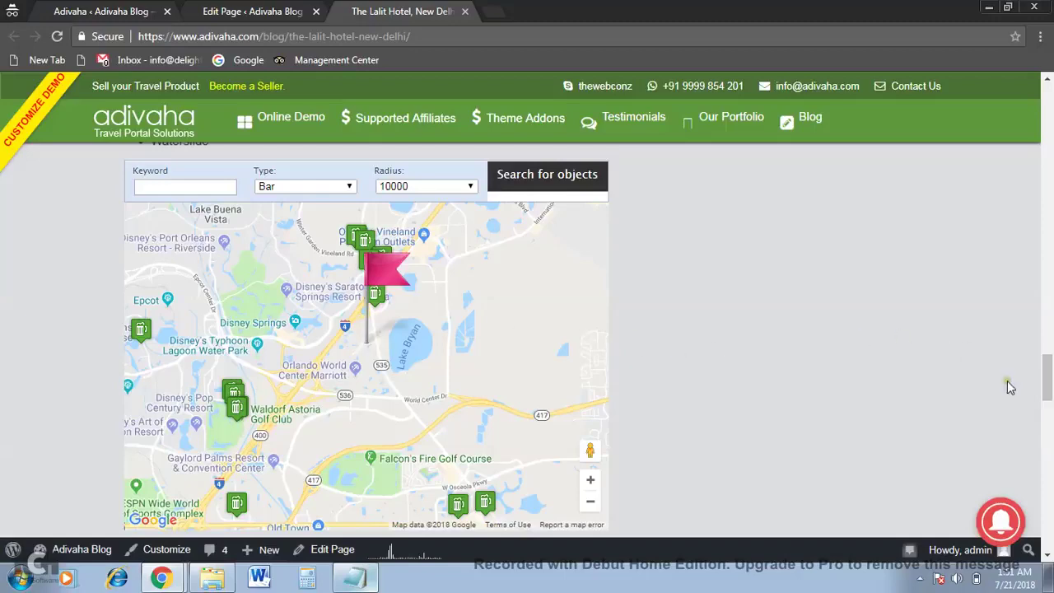
drag(1051, 390, 1050, 427)
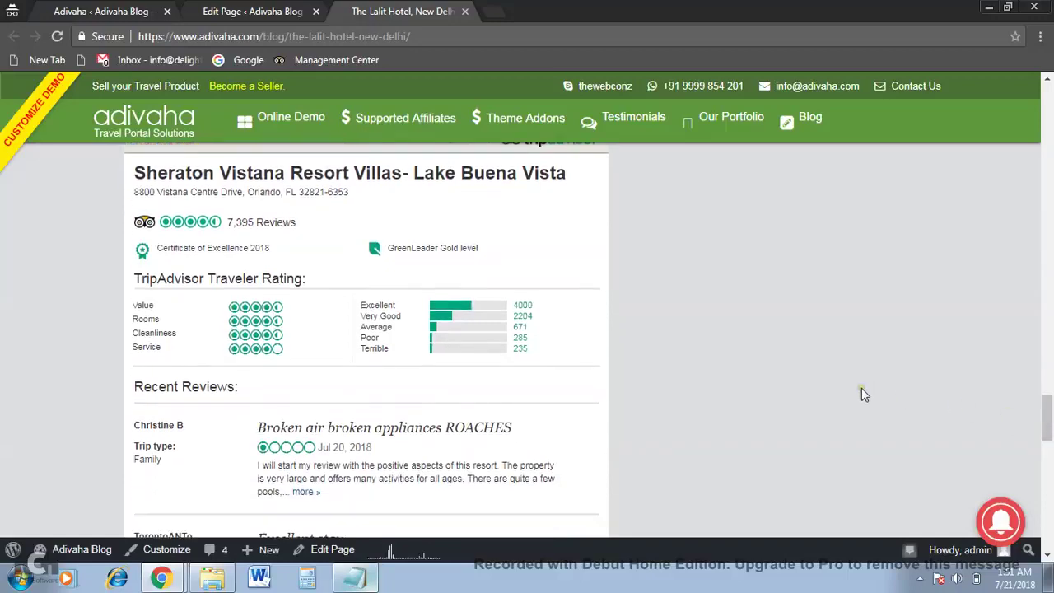
scroll(862, 389, up, 1)
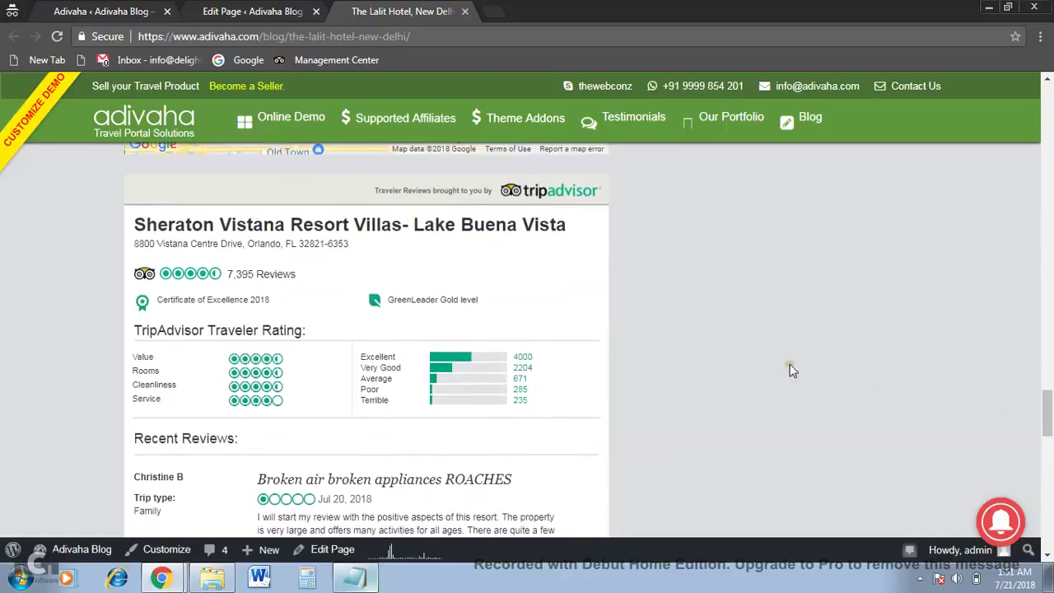